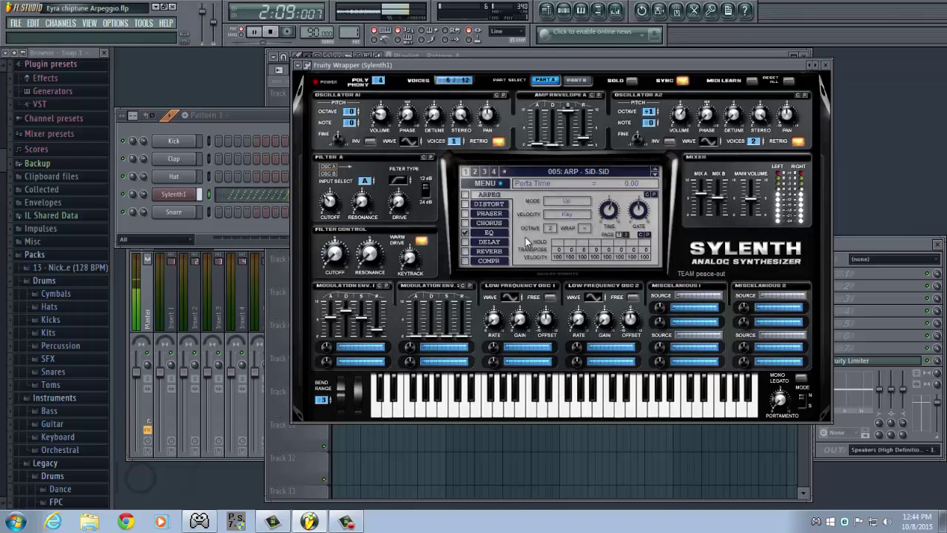
Step: Stop the arpeggio playback and load Sylenth1's blank 049: Init preset
key("space")
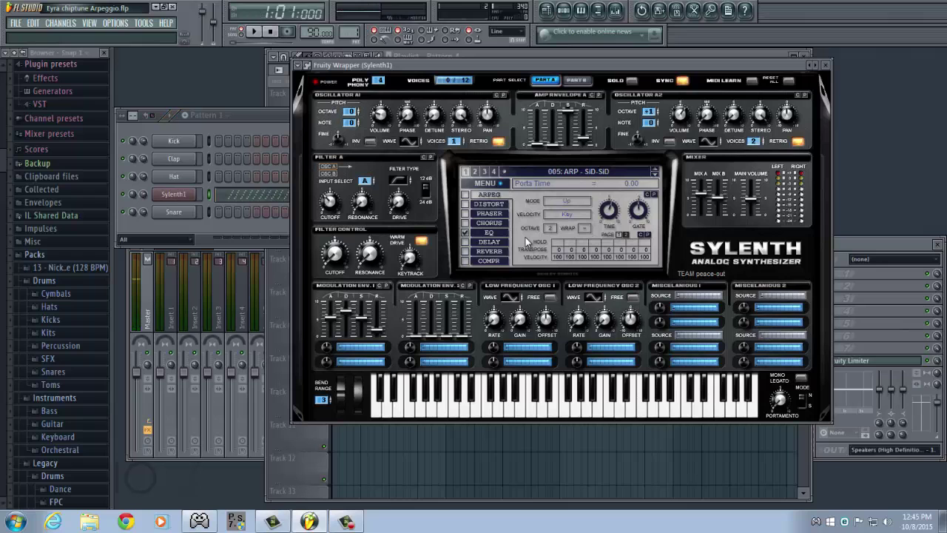
left_click(563, 174)
left_click(703, 335)
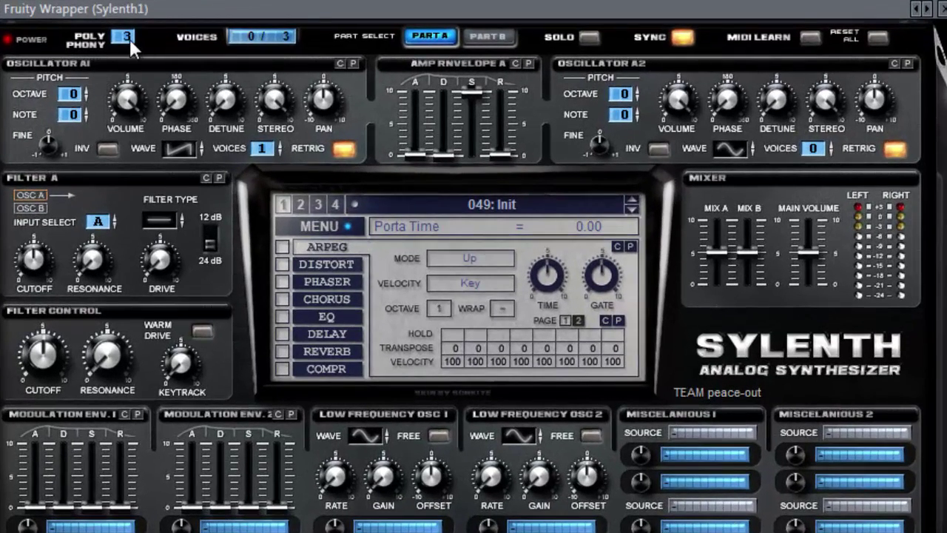
Step: Set polyphony to 4, turn oscillator A1 down, make it a sine, and lengthen the amp release
scroll(129, 38, "up", 1)
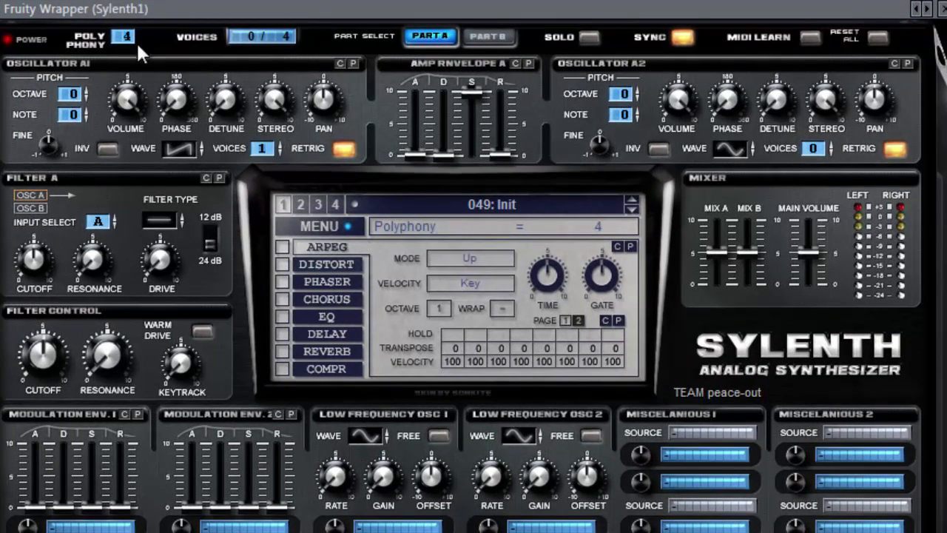
left_click_drag(123, 93, 135, 228)
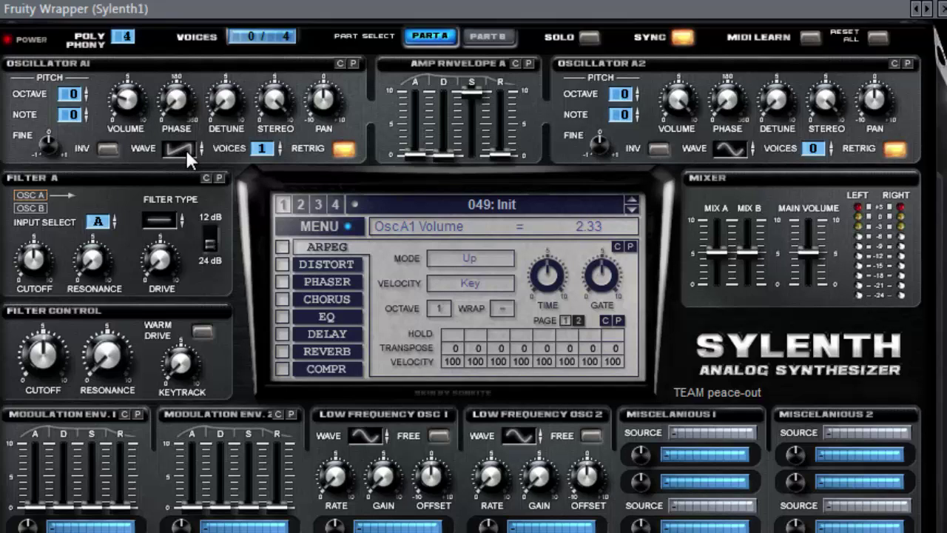
left_click_drag(187, 153, 188, 172)
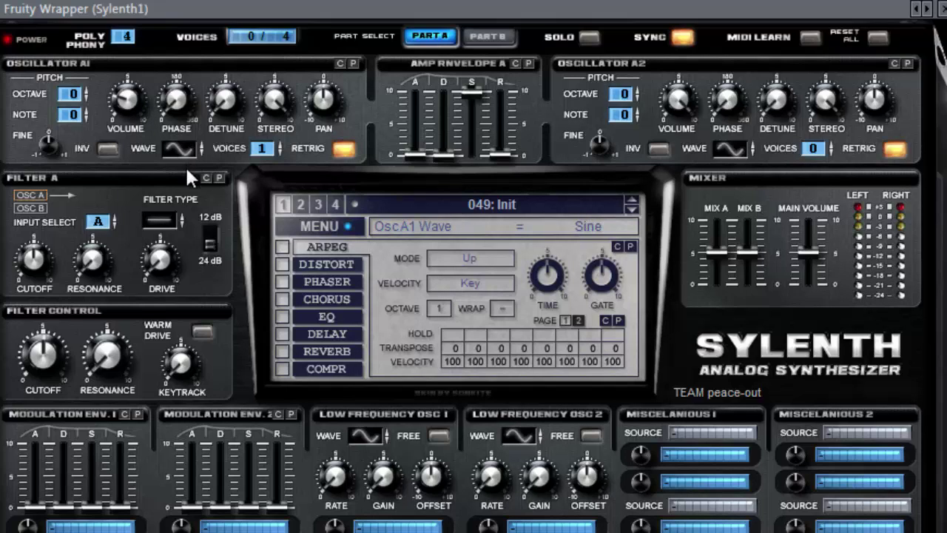
left_click(409, 152)
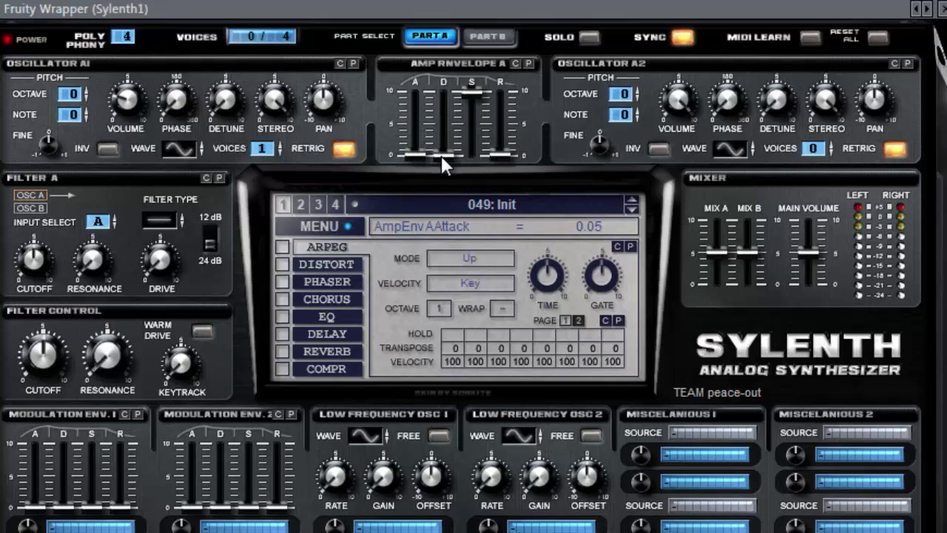
left_click(441, 155)
left_click(469, 90)
left_click_drag(496, 151, 499, 115)
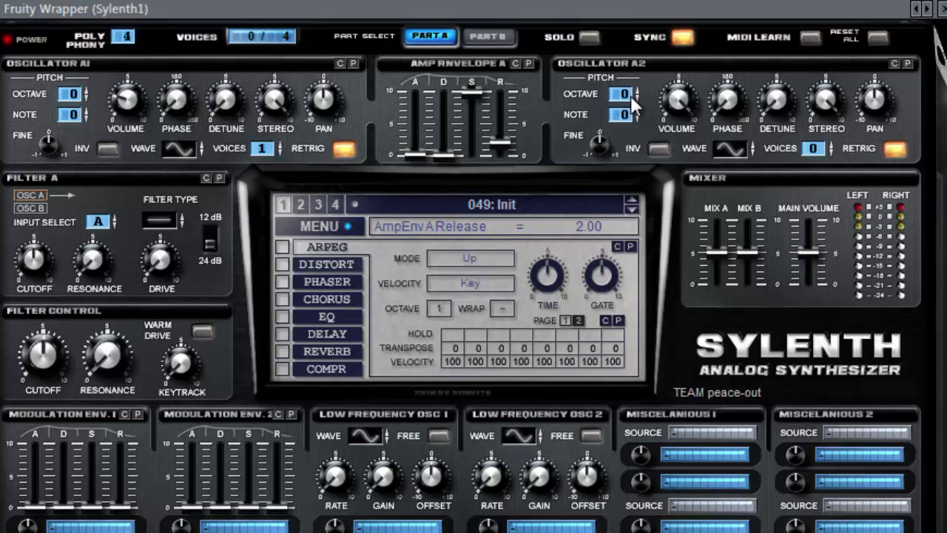
Step: Raise oscillator A2 one octave, lower its volume to 7.05, and give it 2 voices
left_click_drag(631, 96, 633, 83)
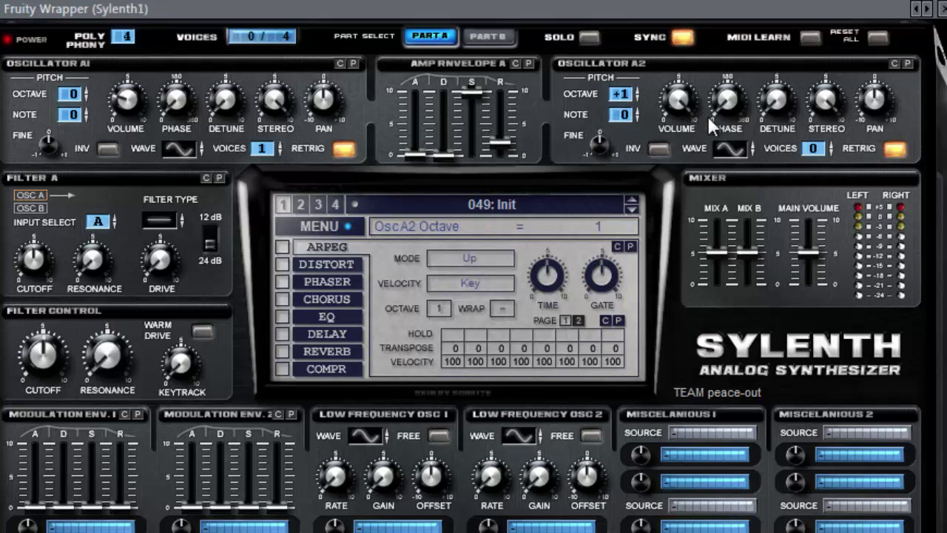
left_click(679, 117)
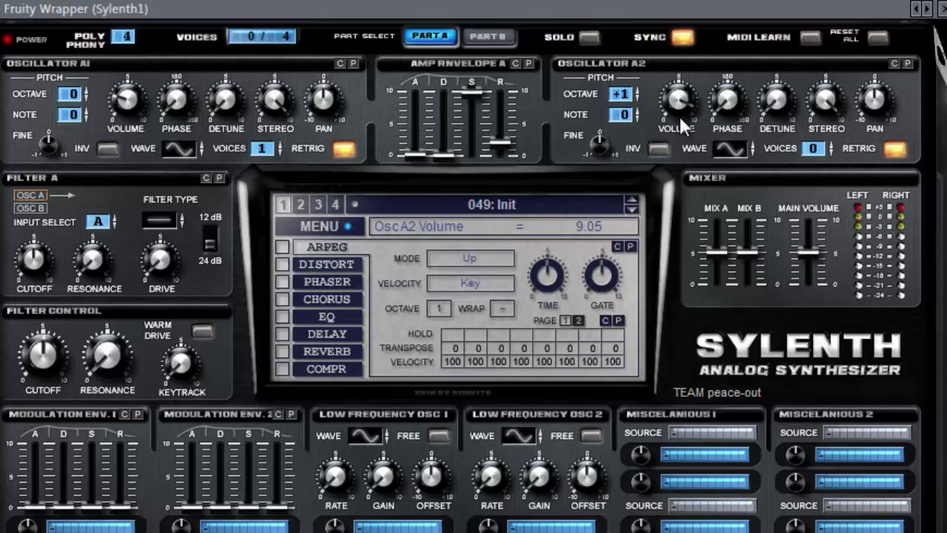
left_click_drag(681, 136, 679, 152)
left_click_drag(676, 107, 677, 108)
left_click(814, 146)
left_click(824, 143)
left_click(824, 143)
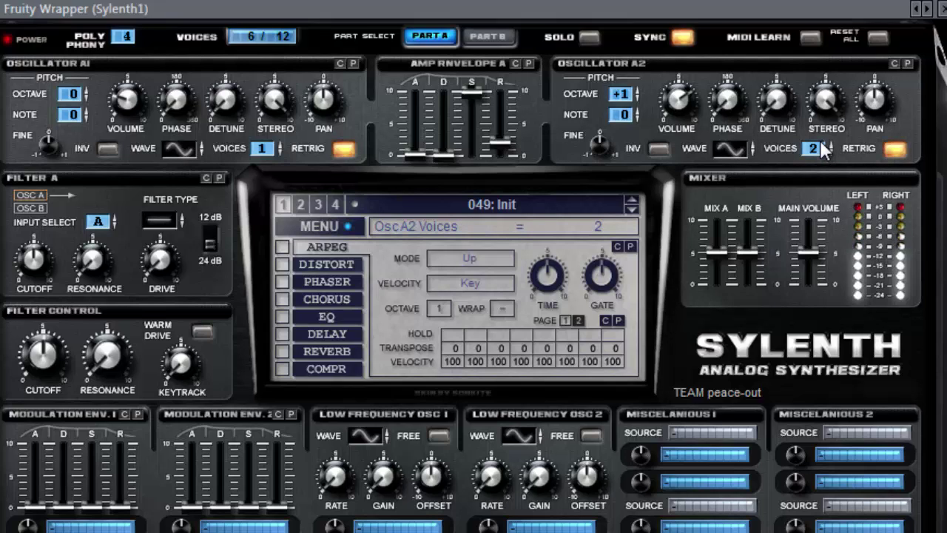
Step: Make Filter A a 12 dB highpass with cutoff near 32 Hz, and toggle warm drive
left_click(181, 216)
left_click(210, 229)
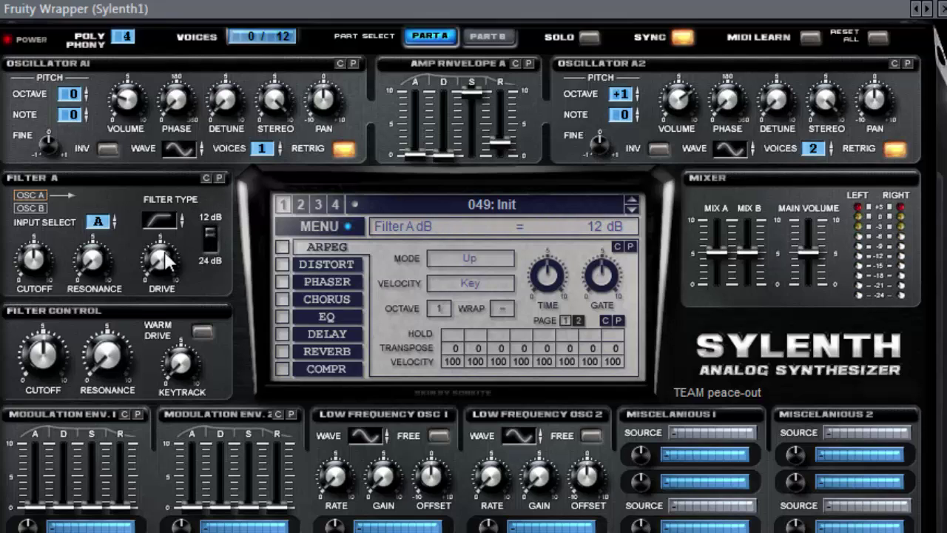
left_click_drag(42, 257, 43, 307)
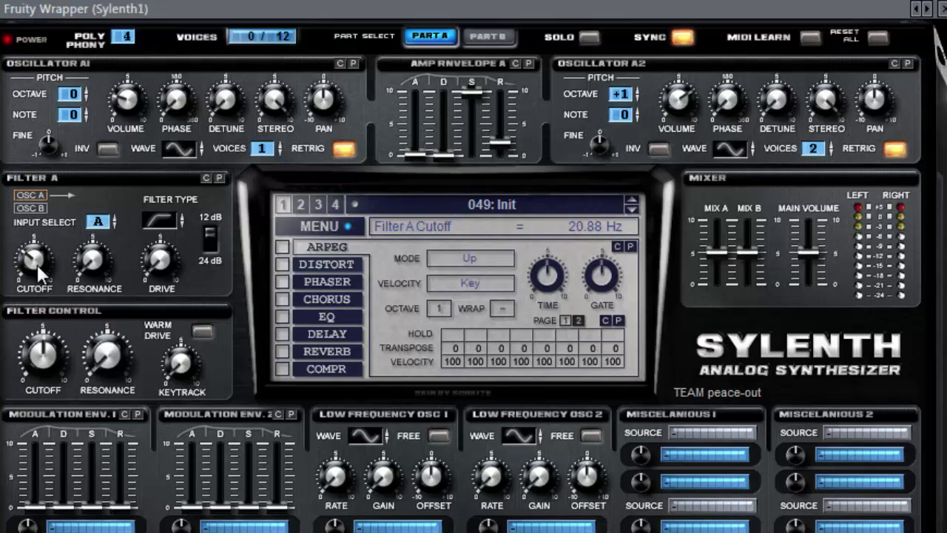
left_click_drag(37, 266, 37, 256)
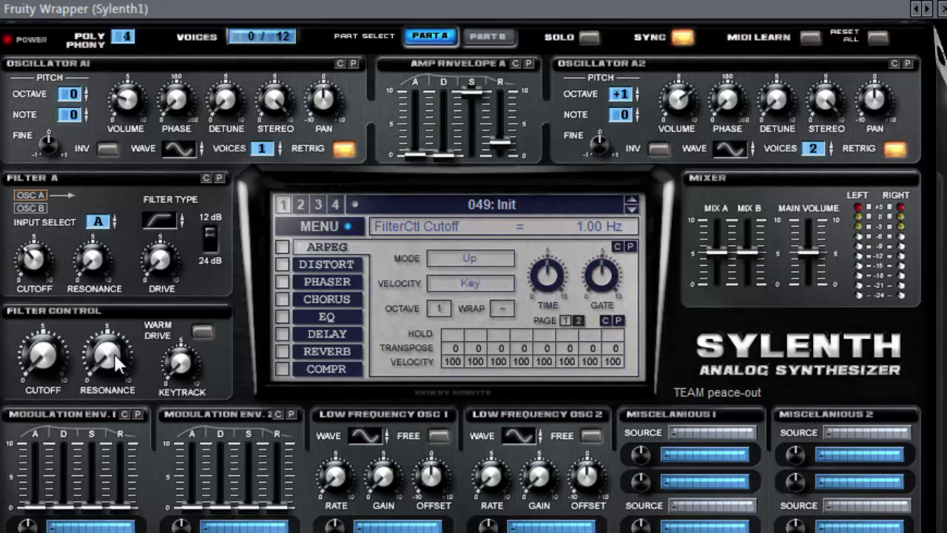
left_click(194, 333)
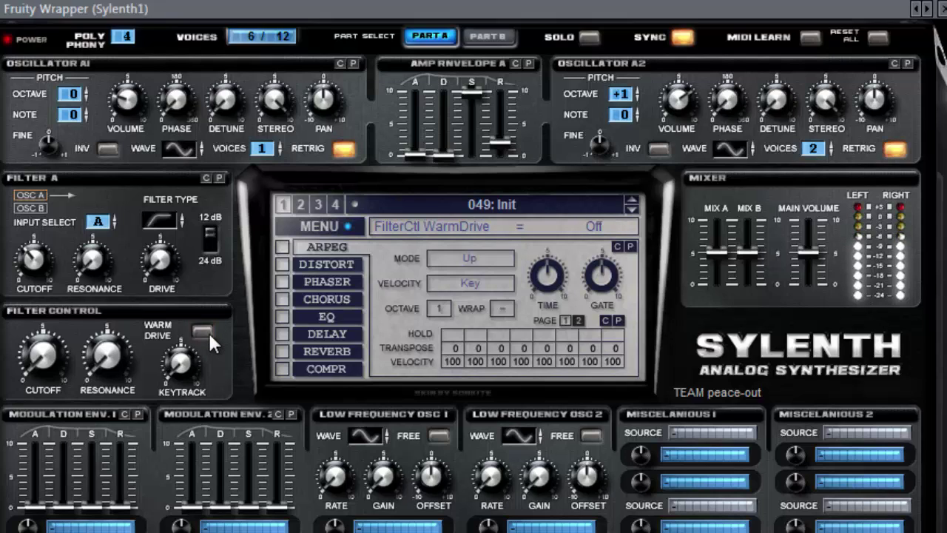
Step: Enable the EQ with bass near 180 Hz and treble about 8.07 dB at 1760 Hz; Mix A to 5.80
left_click(298, 315)
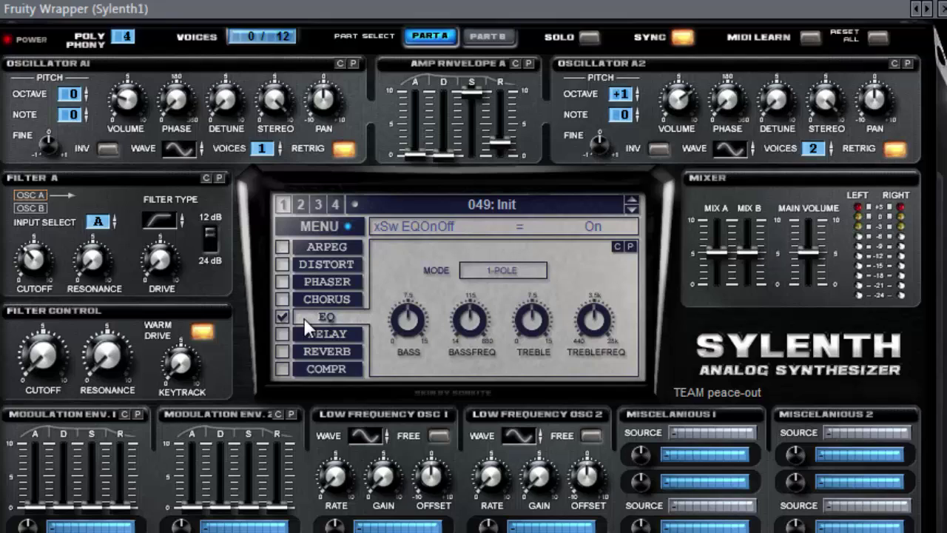
left_click_drag(411, 318, 404, 350)
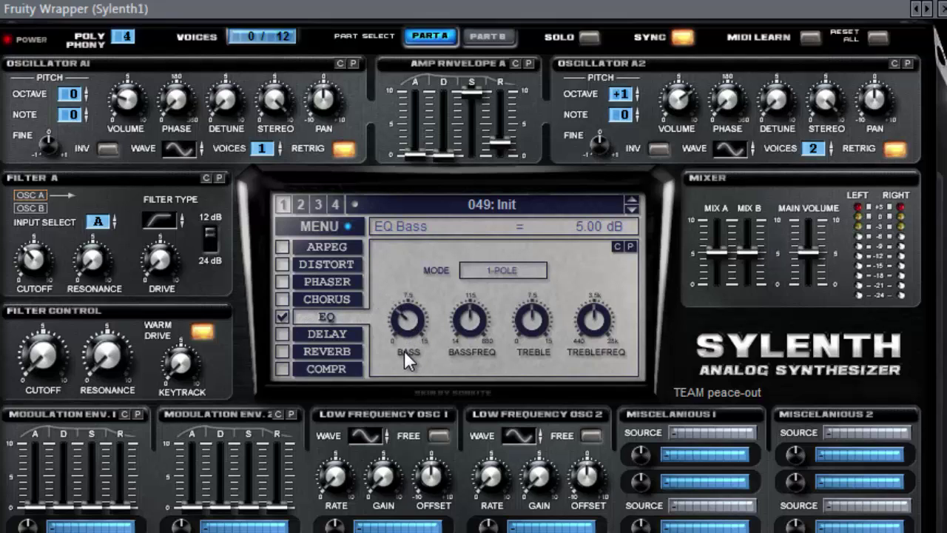
left_click(469, 319)
left_click_drag(468, 323, 474, 301)
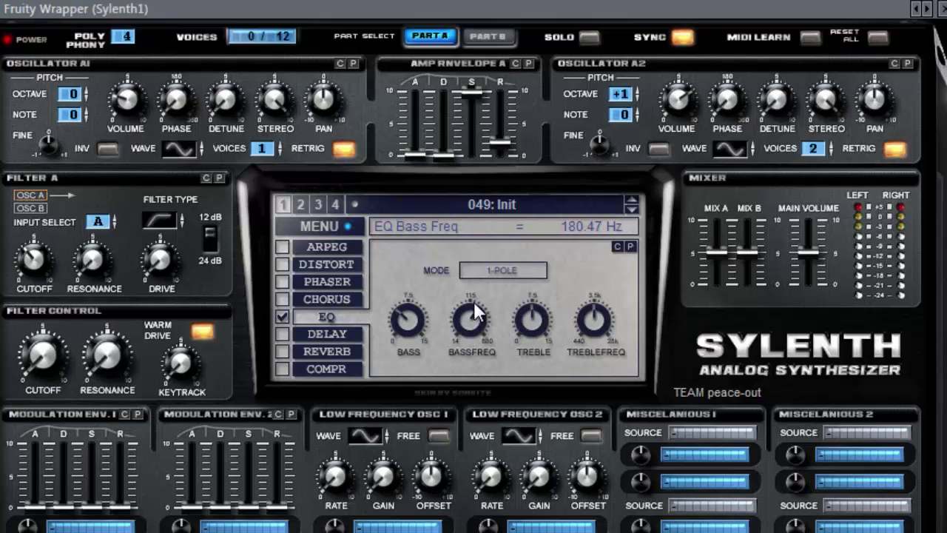
left_click_drag(529, 320, 533, 312)
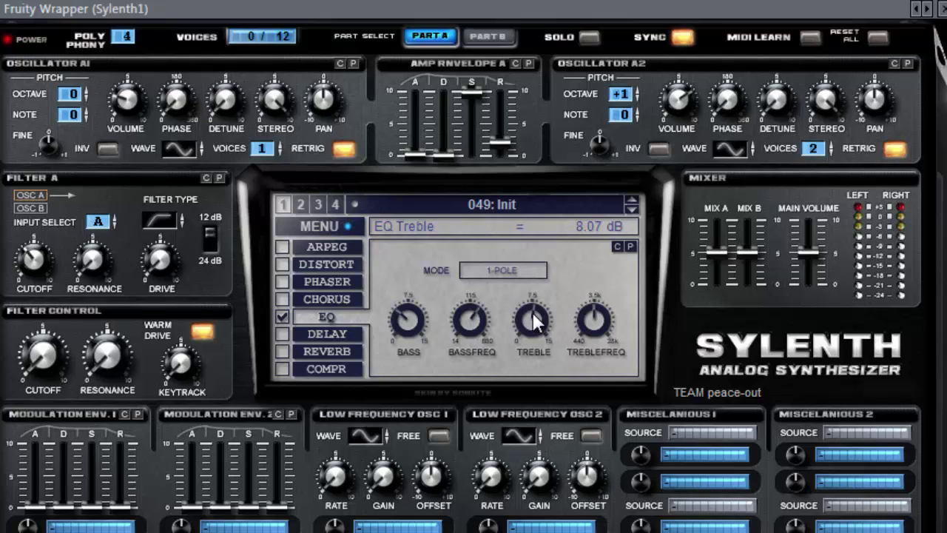
left_click(606, 328)
left_click_drag(599, 318, 594, 350)
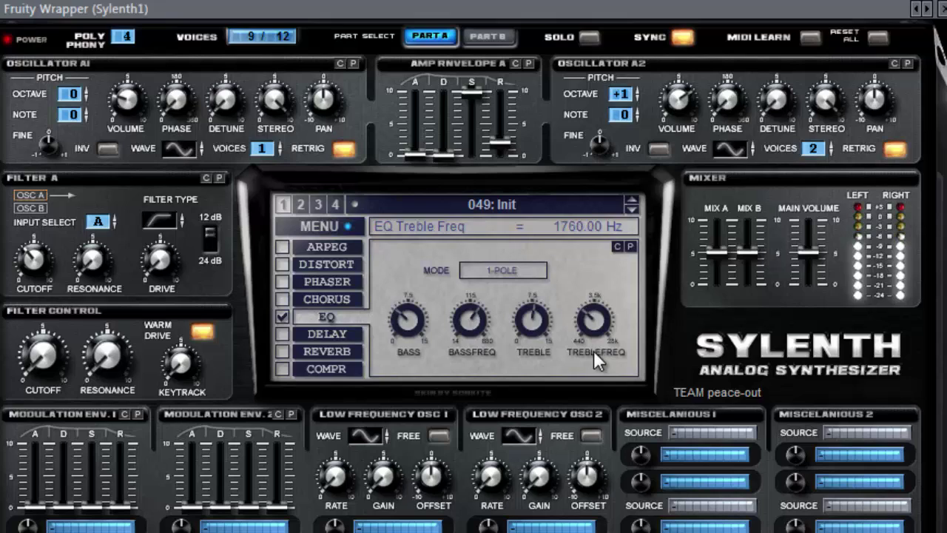
left_click(715, 249)
left_click_drag(716, 247, 724, 238)
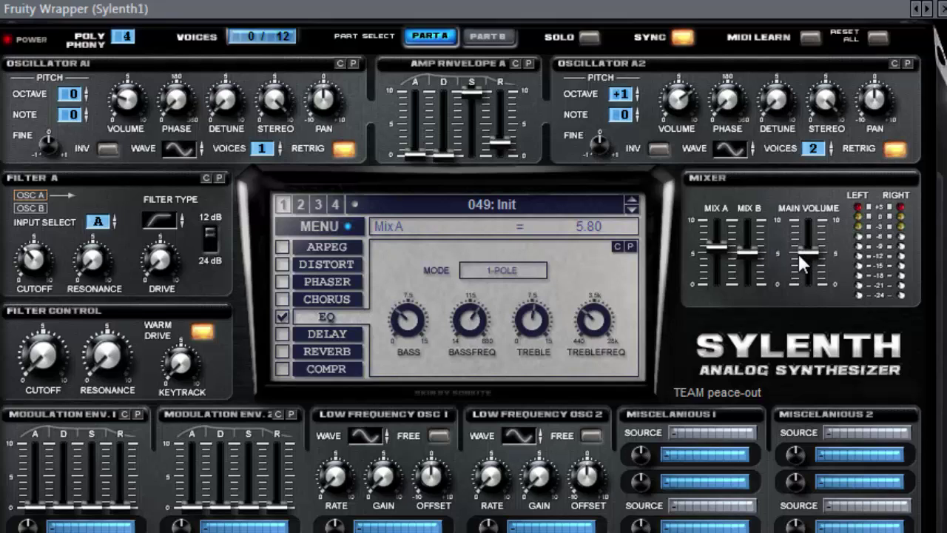
Step: Fine-tune Filter A drive, 12 dB slope and cutoff, and audition waves, leaving A2 on sine
left_click_drag(161, 259, 227, 58)
left_click_drag(171, 255, 230, 474)
left_click(206, 242)
left_click(209, 233)
left_click_drag(42, 266, 42, 407)
mouse_move(187, 146)
left_mouse_down()
mouse_move(185, 164)
mouse_move(193, 131)
left_mouse_up()
mouse_move(731, 149)
left_mouse_down()
mouse_move(746, 151)
mouse_move(734, 137)
mouse_move(739, 128)
mouse_move(738, 156)
mouse_move(741, 134)
left_mouse_up()
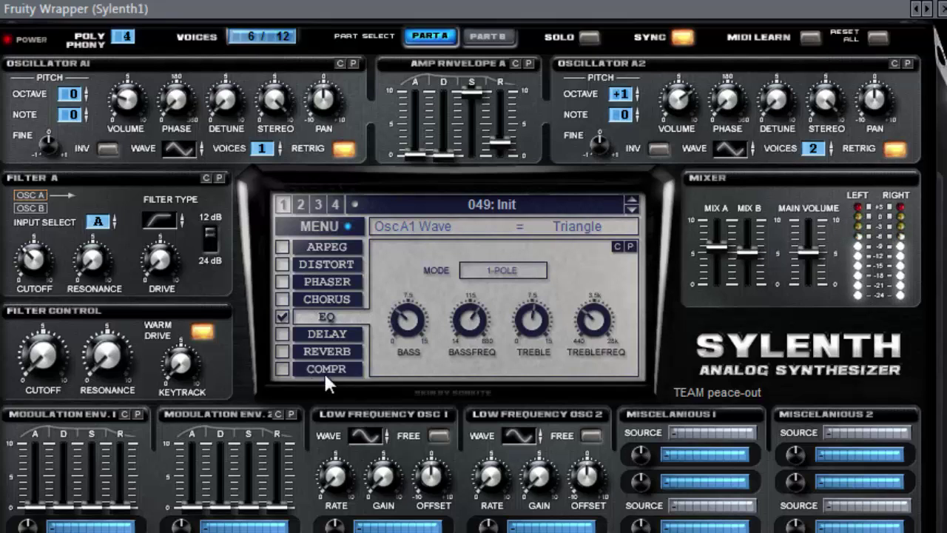
Step: Enable the reverb effect, show its settings, and bring the Pattern 1 channel rack forward
left_click(282, 351)
left_click(325, 352)
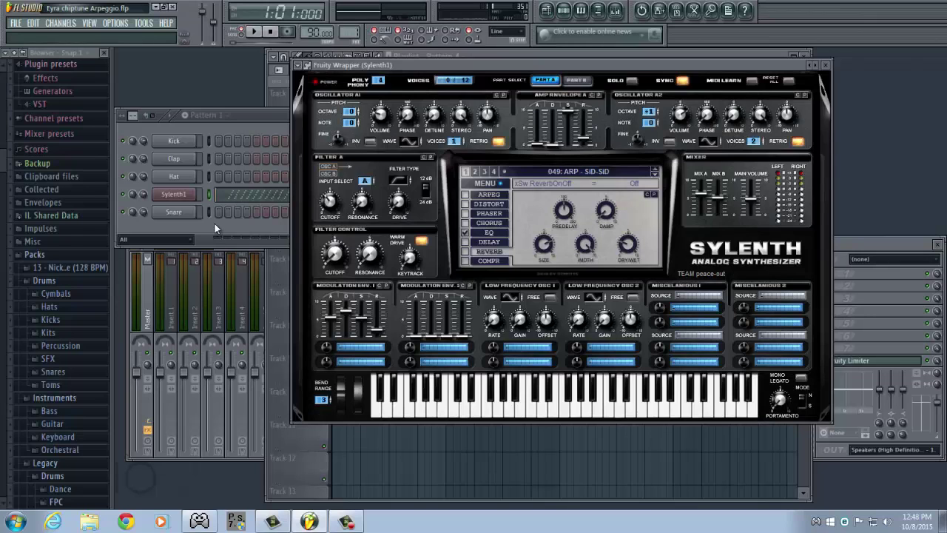
left_click(216, 222)
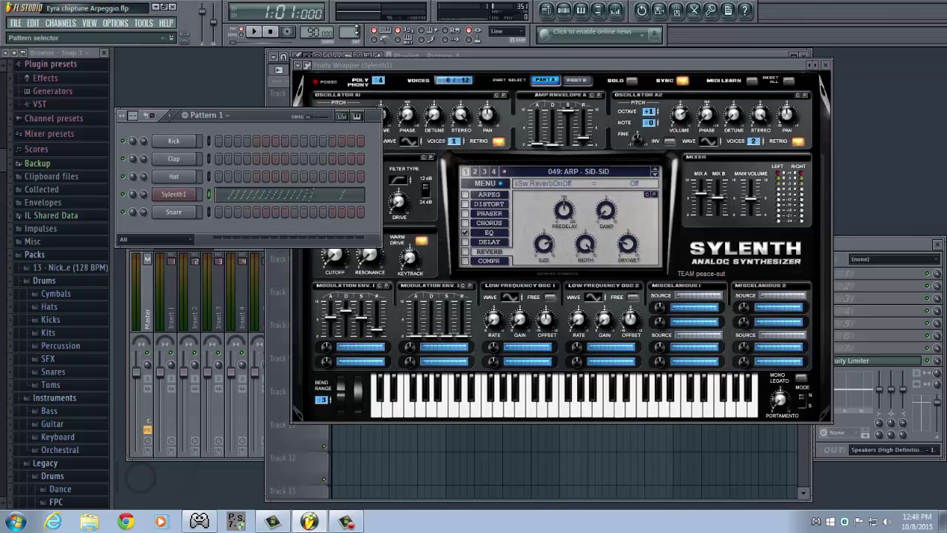
Step: Open the Sylenth1 piano roll and its options menu to pick a Snap value
right_click(191, 192)
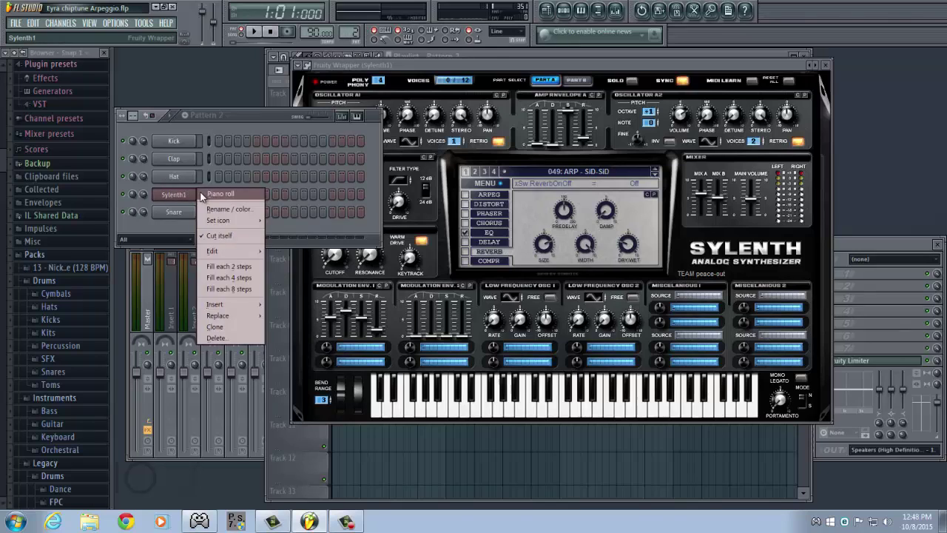
left_click(205, 196)
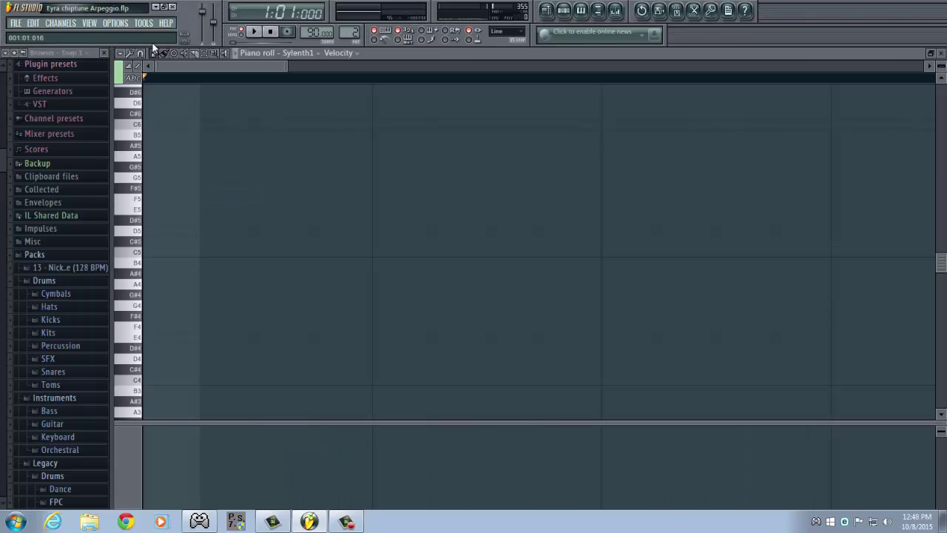
left_click(120, 53)
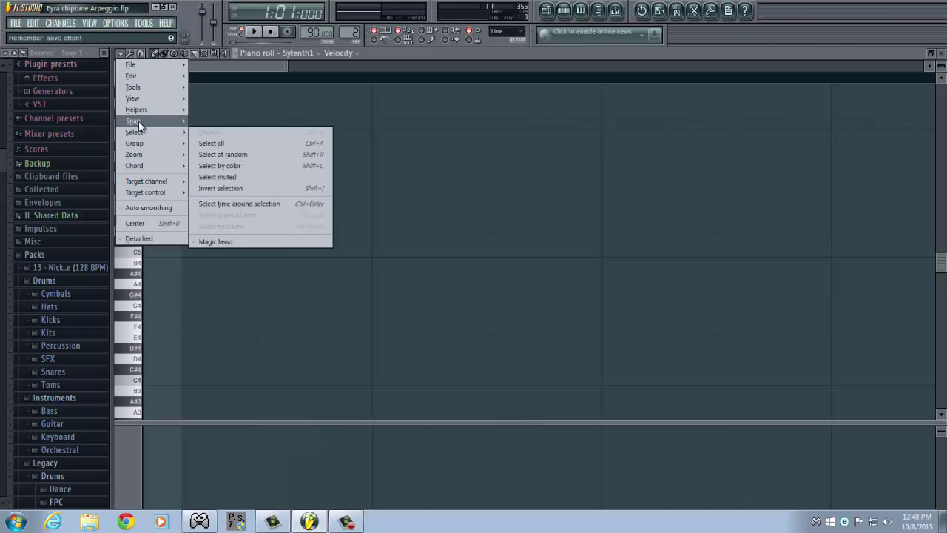
mouse_move(133, 121)
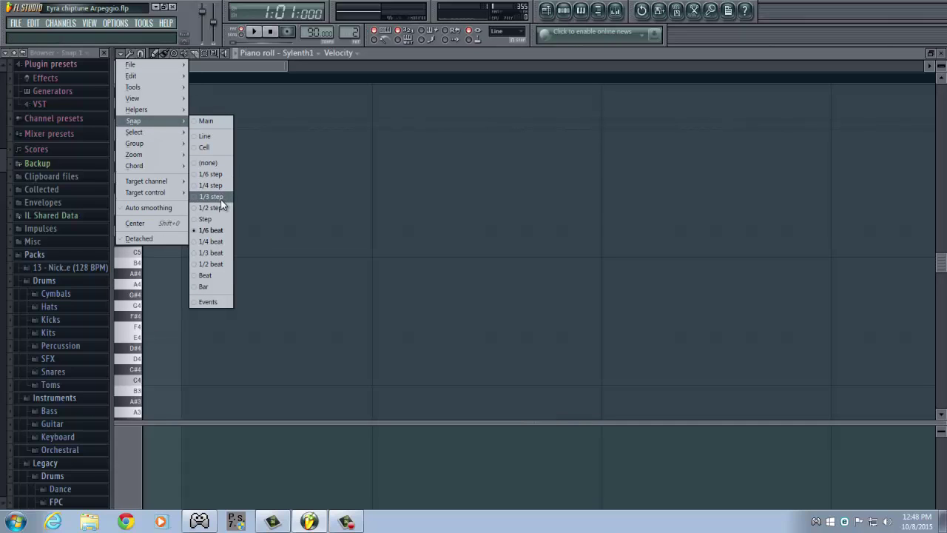
Step: Set a finer snap and draw the E5, G5, B5, E6, G6 arpeggio, then audition it
left_click(223, 175)
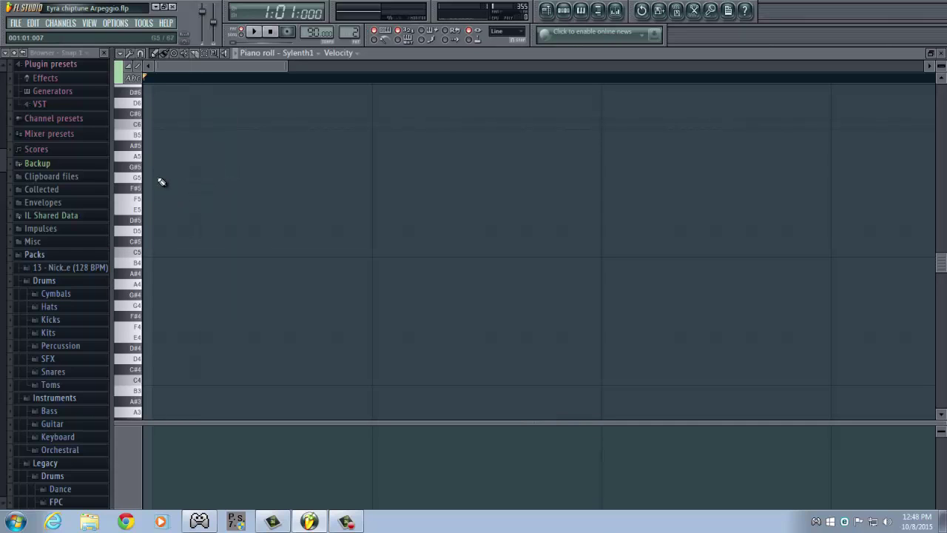
left_click(151, 213)
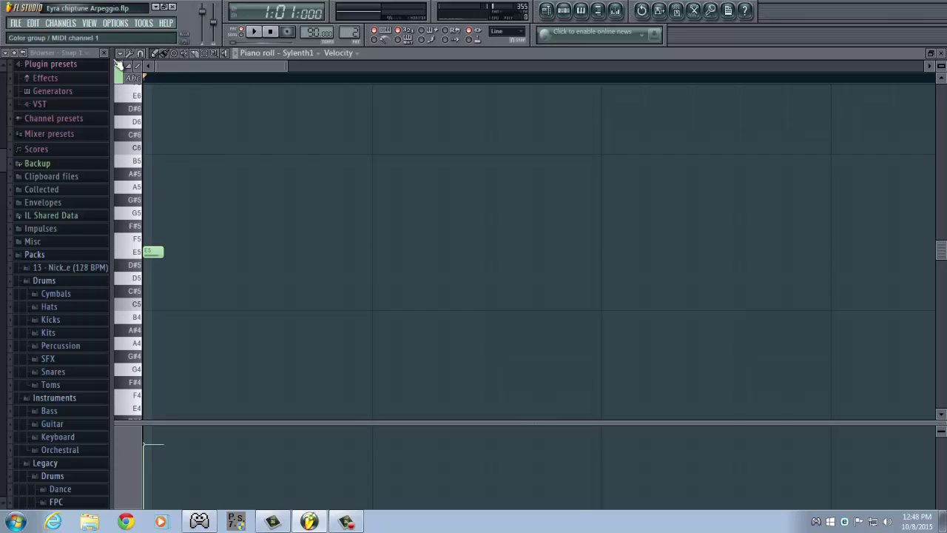
left_click(148, 252)
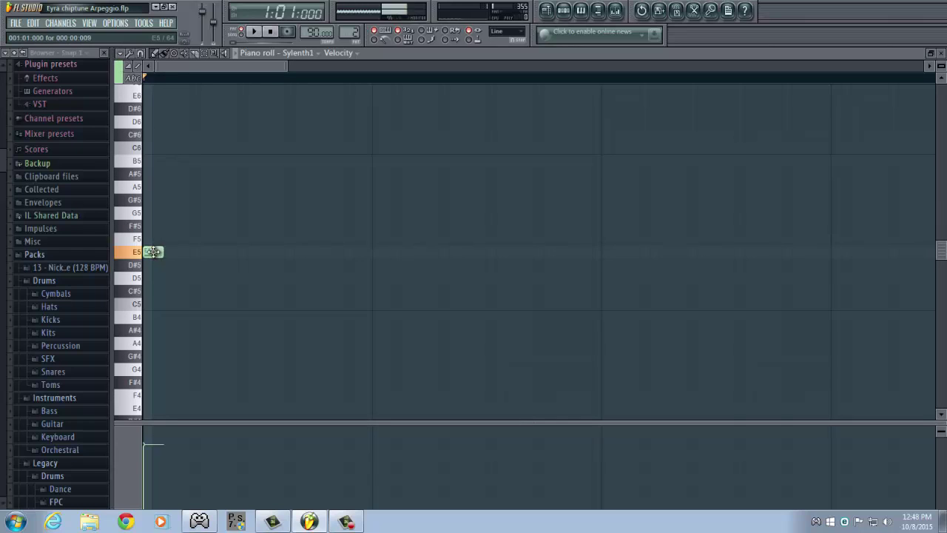
left_click(167, 213)
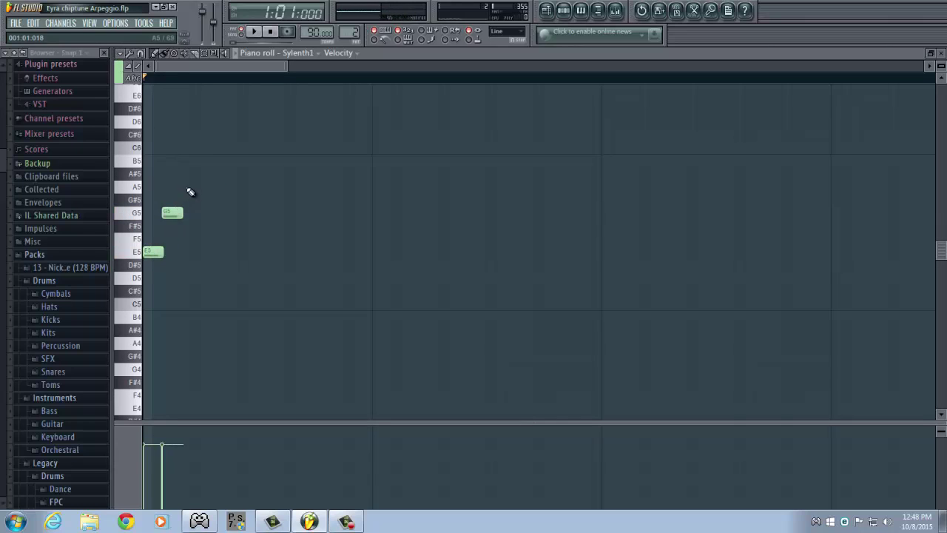
left_click(186, 186)
left_click_drag(185, 171, 191, 158)
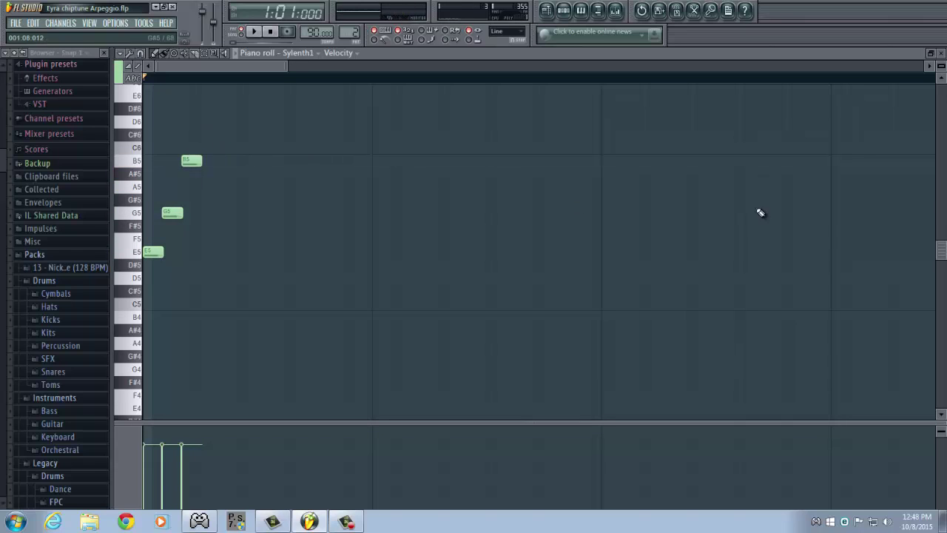
scroll(942, 252, "up", 3)
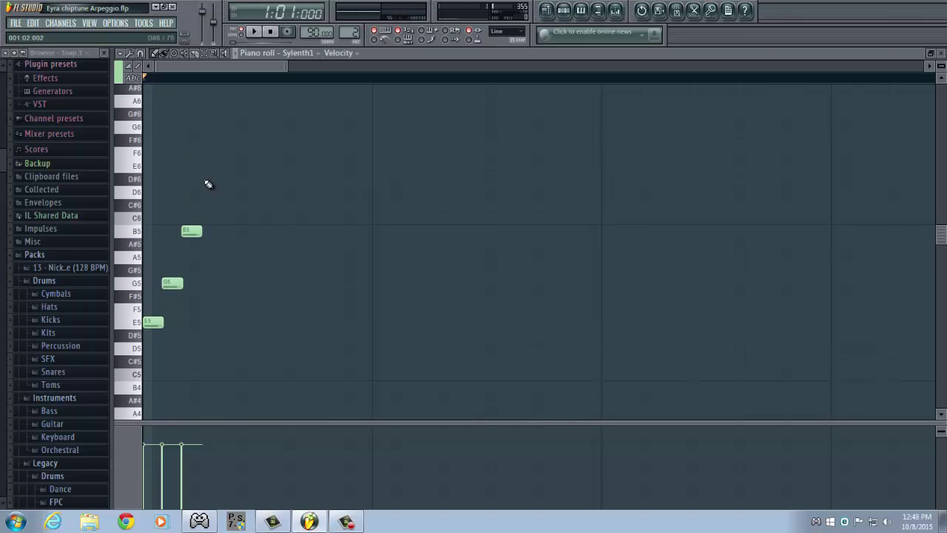
left_click(203, 166)
left_click(226, 128)
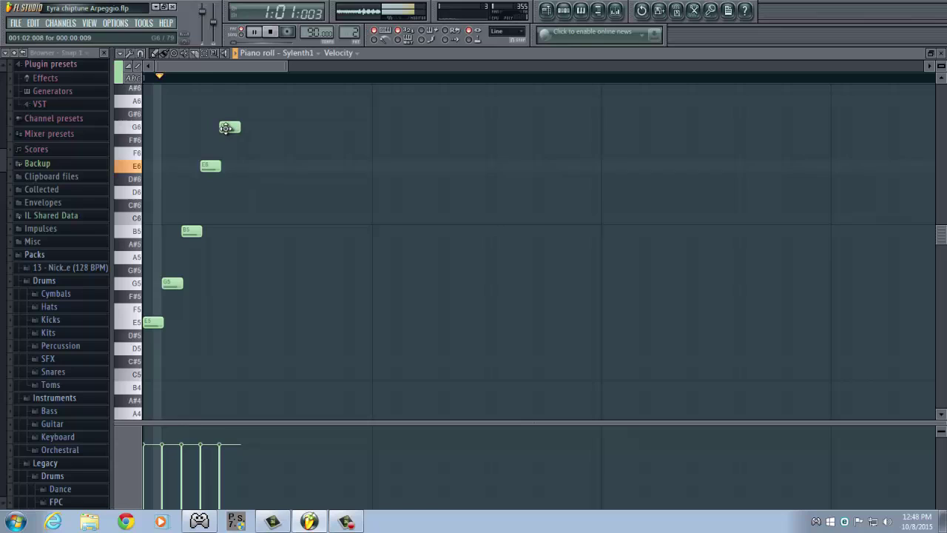
key("space")
key("space")
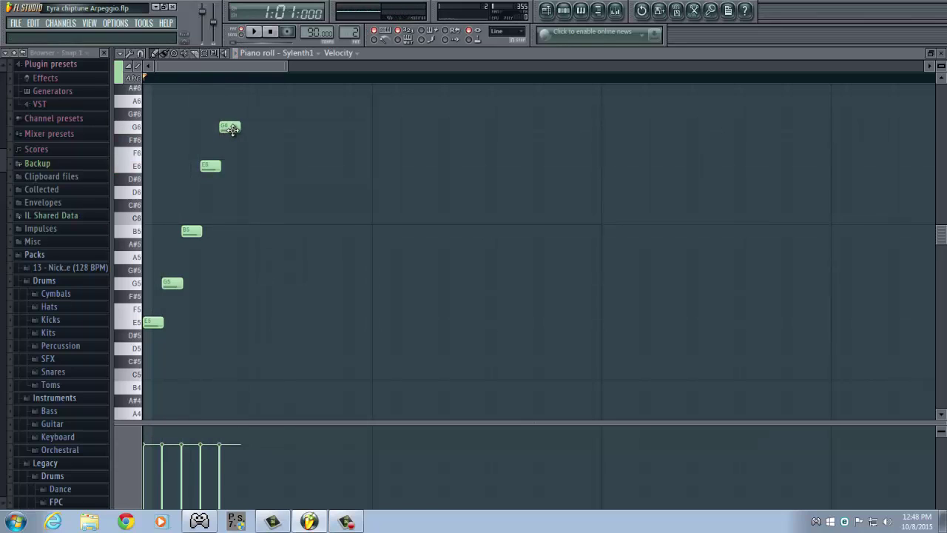
key("space")
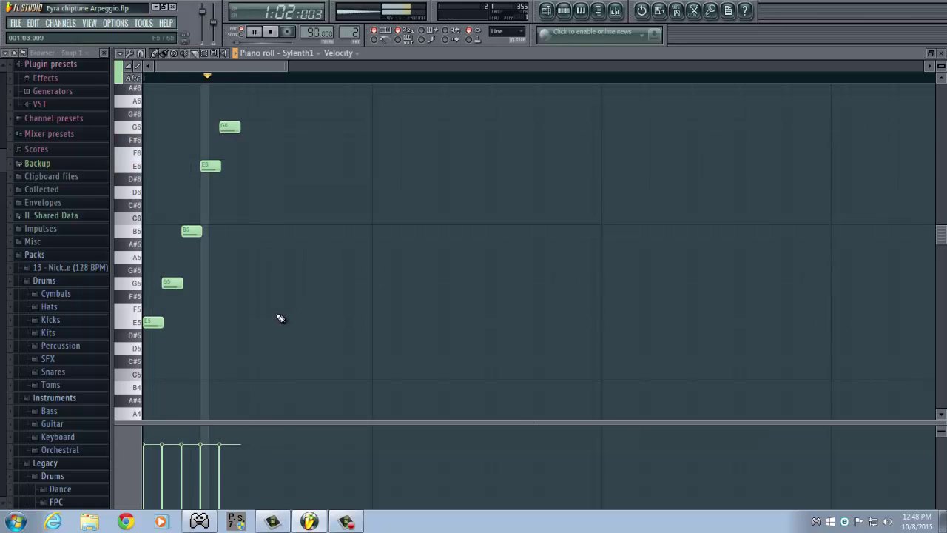
Step: Duplicate the five-note arpeggio with Ctrl+B, shifting the copy one step later
key("space")
left_click_drag(273, 341, 154, 119)
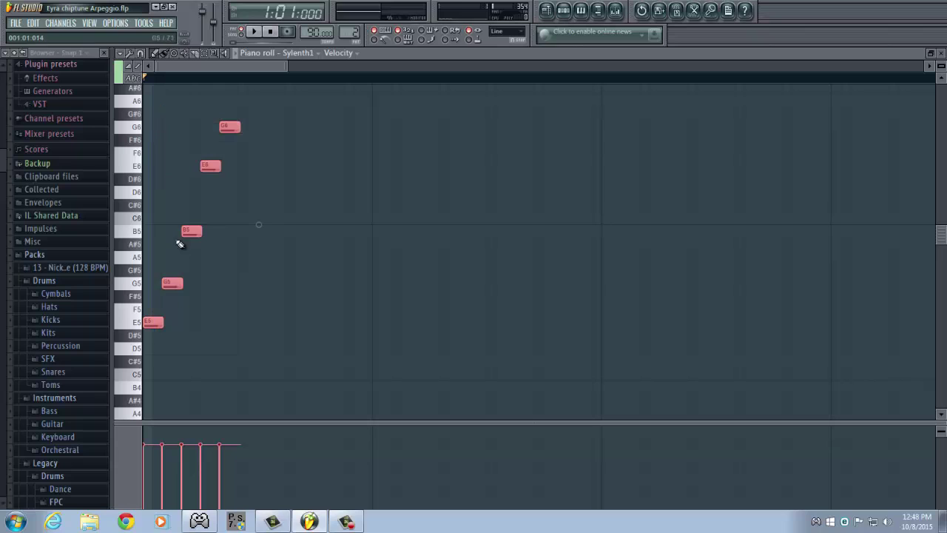
key("ctrl+b")
left_click_drag(264, 319, 269, 320)
key("space")
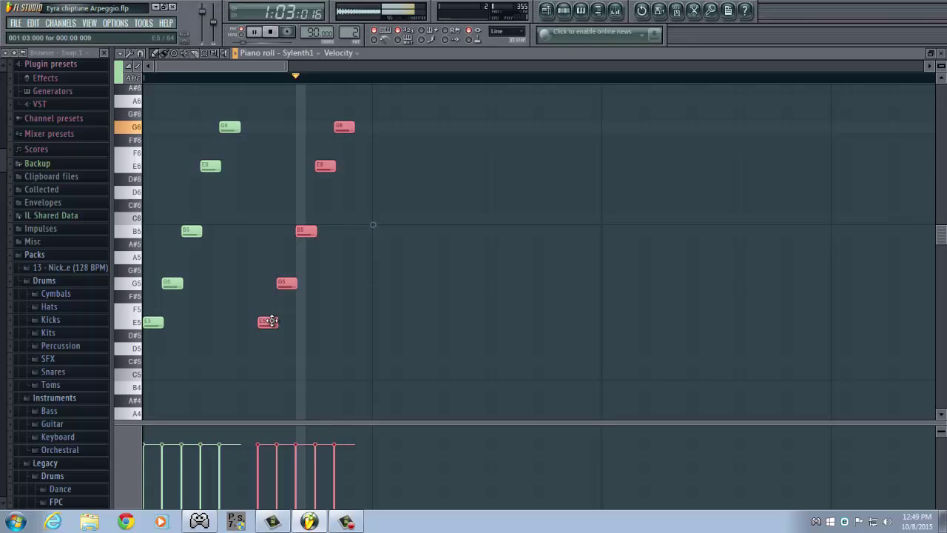
key("space")
Step: Paste more copies to make four arpeggio repeats, play them, and select the last two
left_click(373, 77)
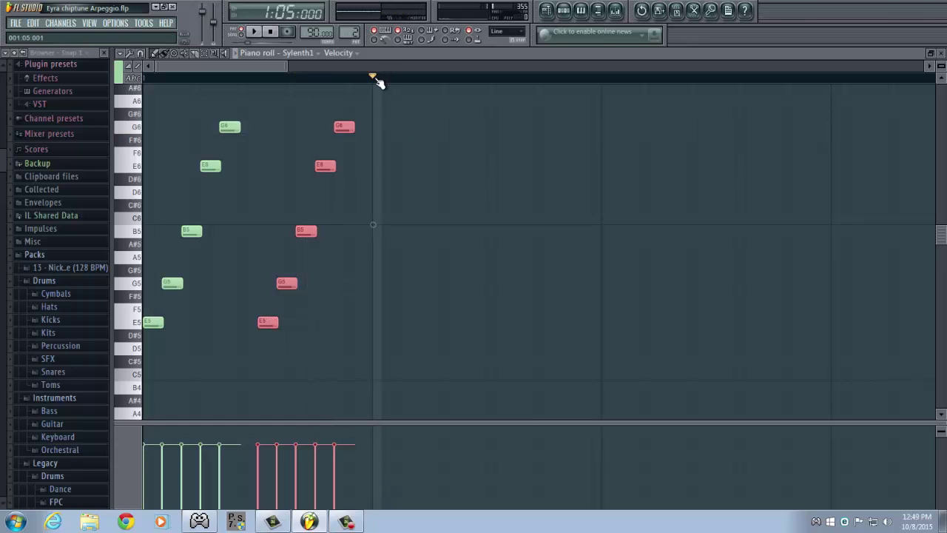
left_click_drag(364, 106, 381, 321)
key("ctrl+v")
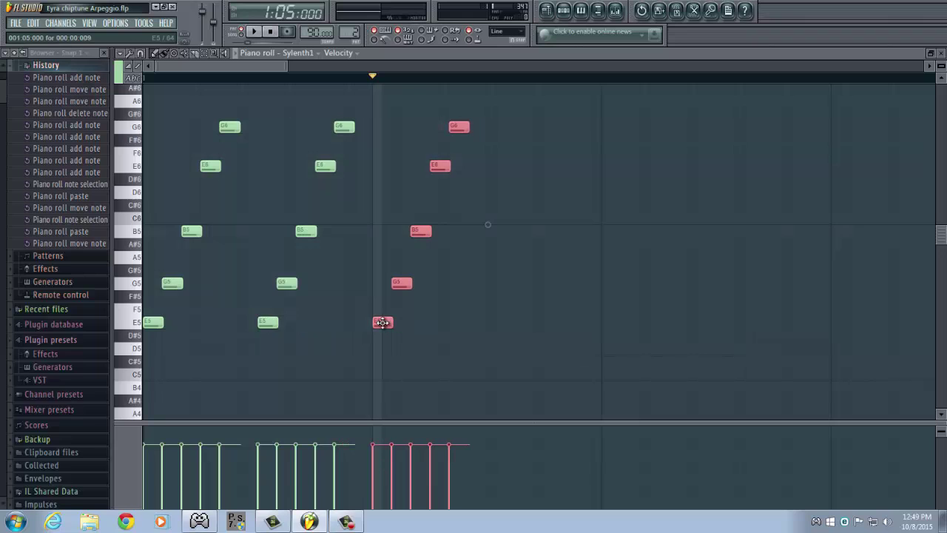
key("ctrl+v")
left_click_drag(268, 321, 487, 322)
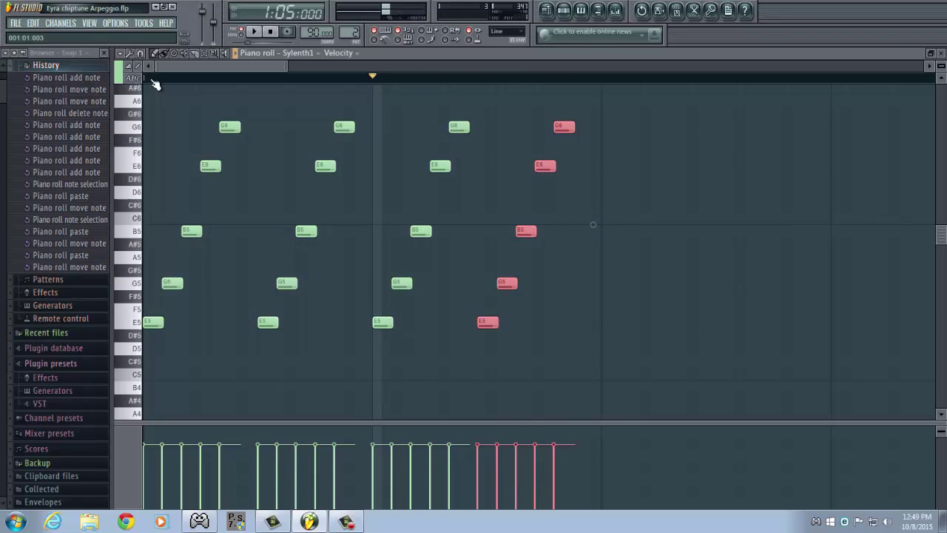
left_click(148, 77)
key("space")
key("space")
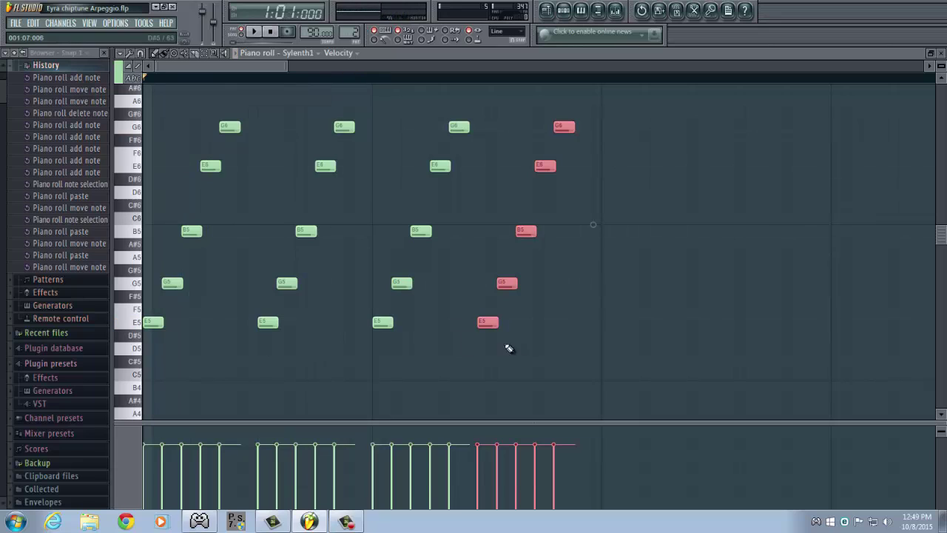
key("space")
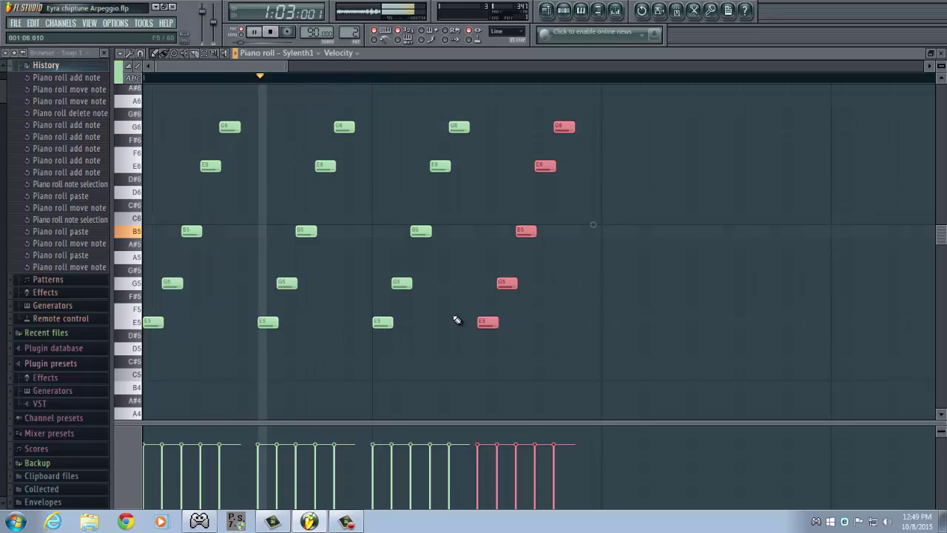
key("space")
key("space")
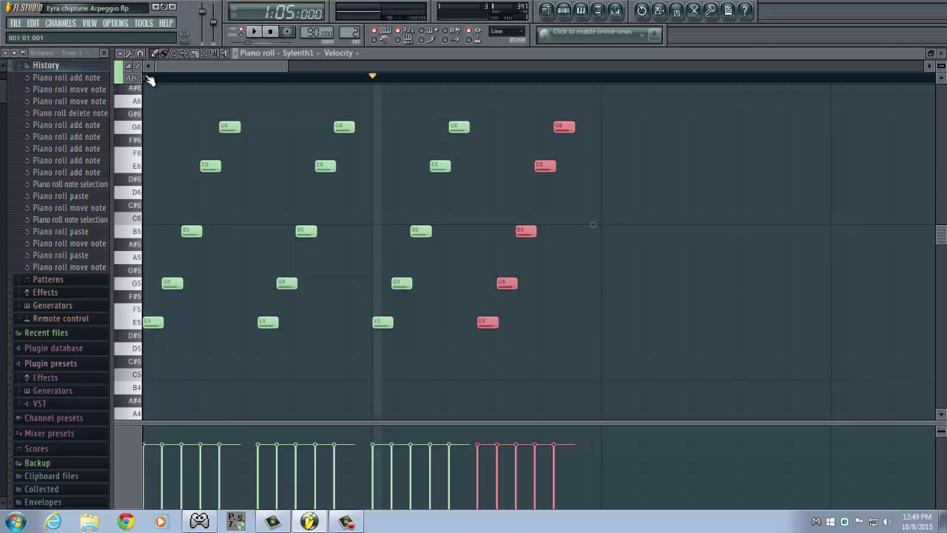
key("space")
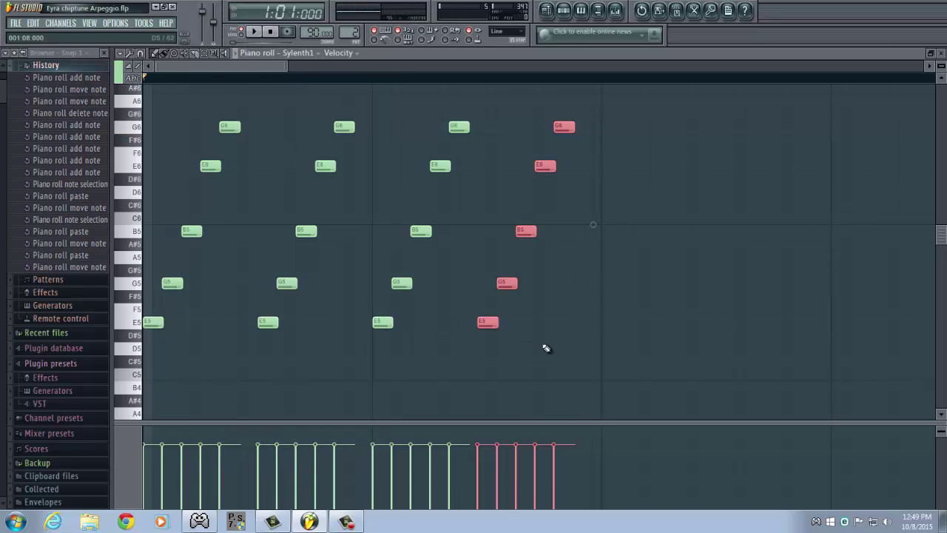
left_click_drag(444, 353, 633, 383)
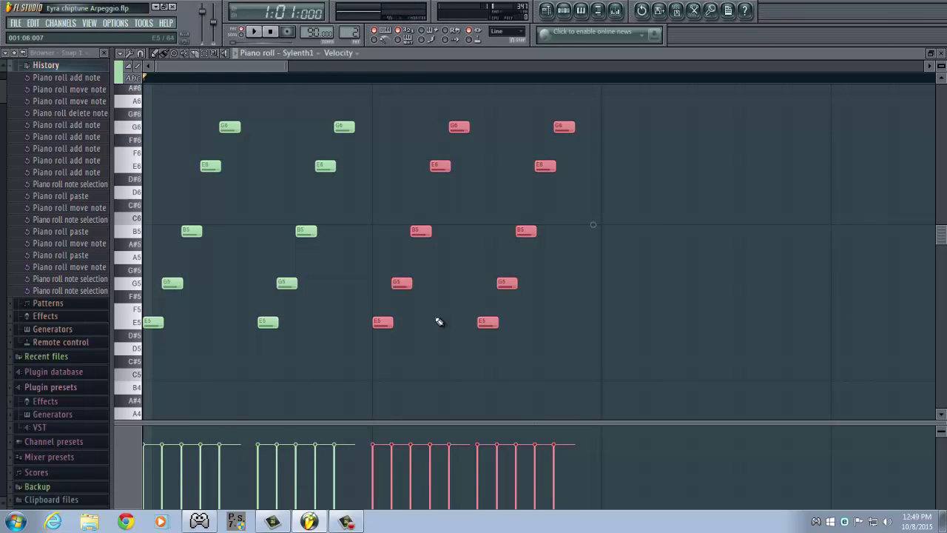
Step: Lower the third and fourth arpeggios two semitones and raise their F notes to F# for D major
left_click_drag(382, 322, 386, 351)
key("space")
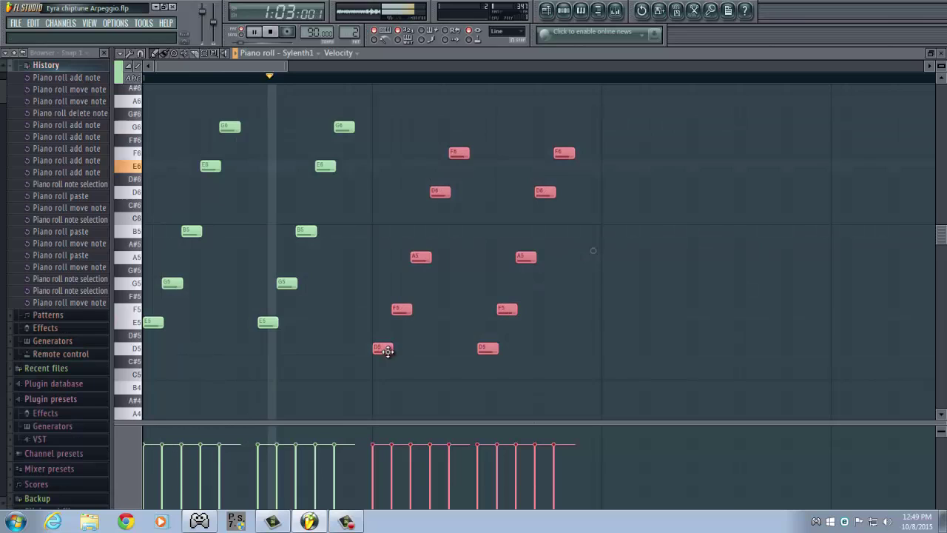
key("space")
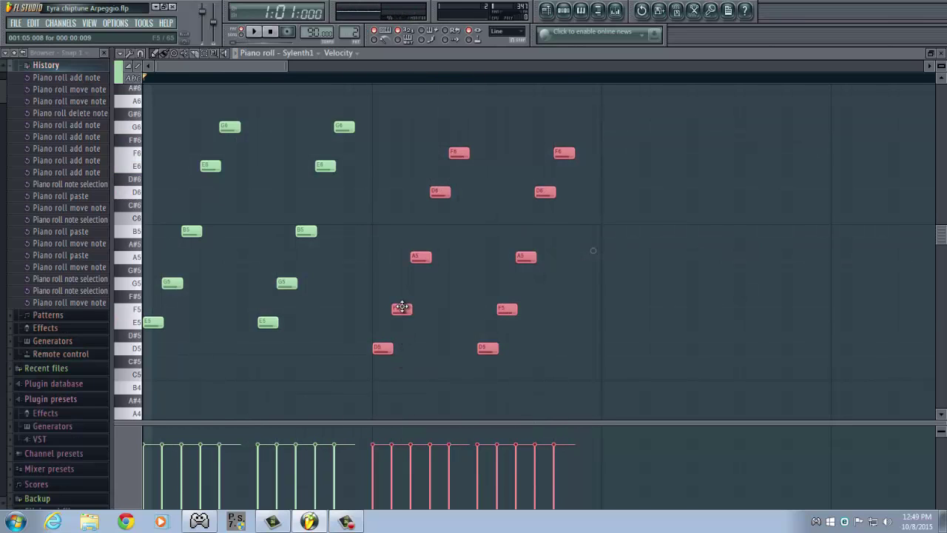
left_click_drag(401, 308, 403, 295)
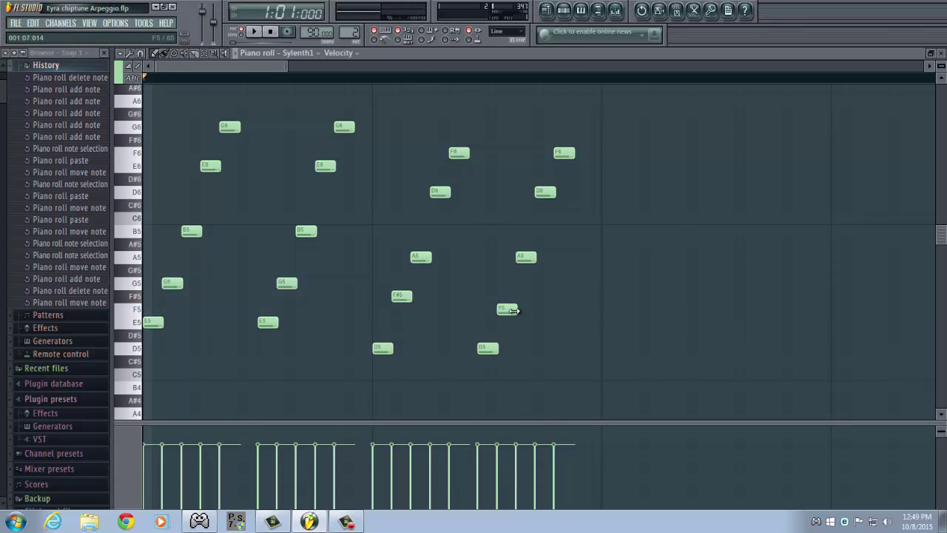
left_click_drag(513, 310, 507, 295)
left_click_drag(456, 152, 456, 139)
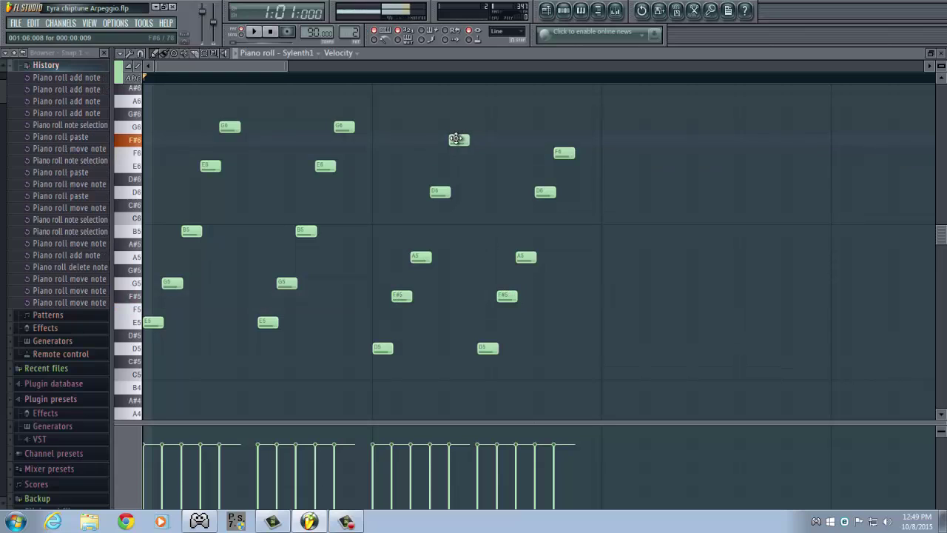
key("space")
left_click_drag(566, 152, 565, 141)
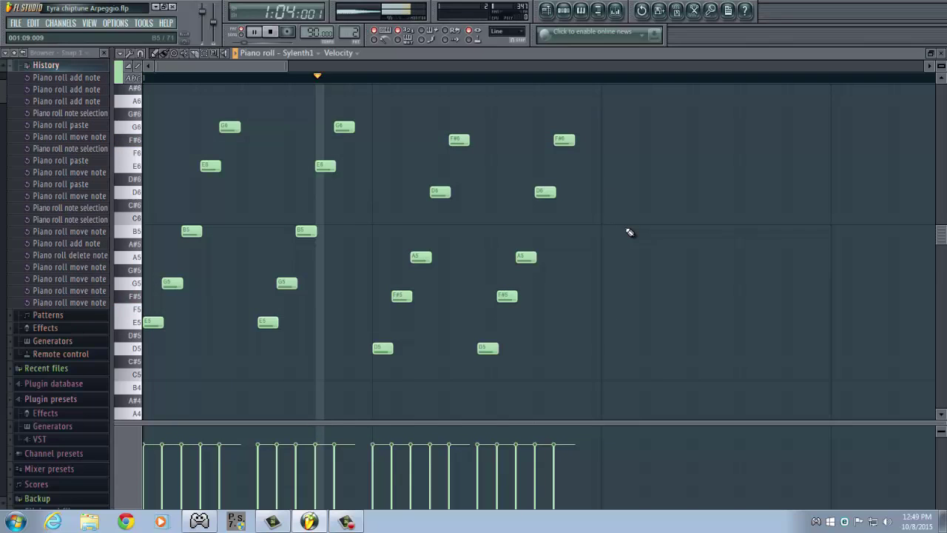
key("space")
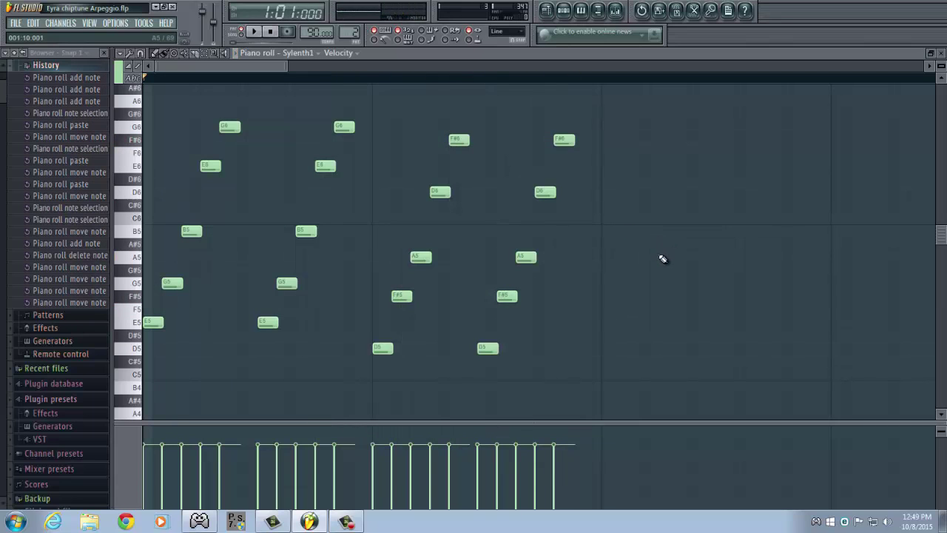
Step: Paste a copy of the D major arpeggios after them and shift it to C major
scroll(661, 266, "down", 3)
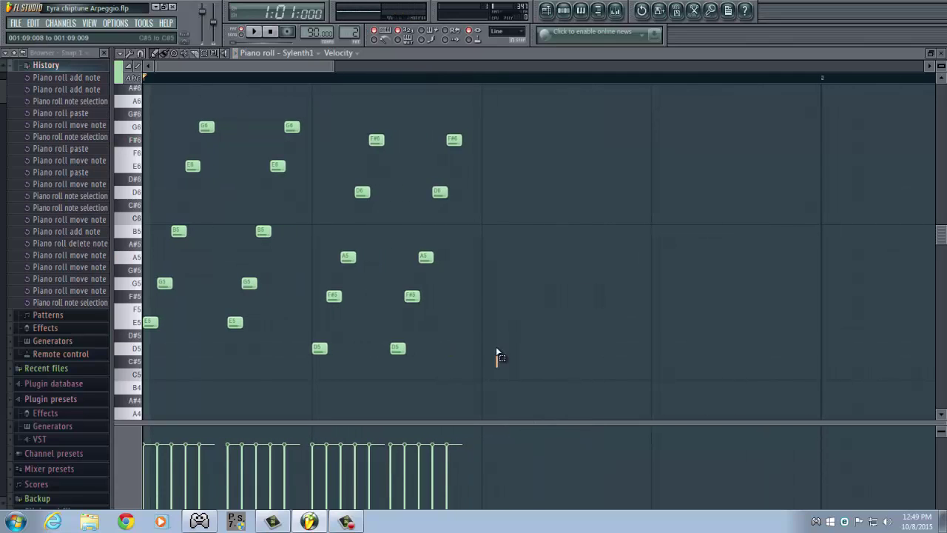
left_click_drag(496, 365, 318, 130)
key("ctrl+v")
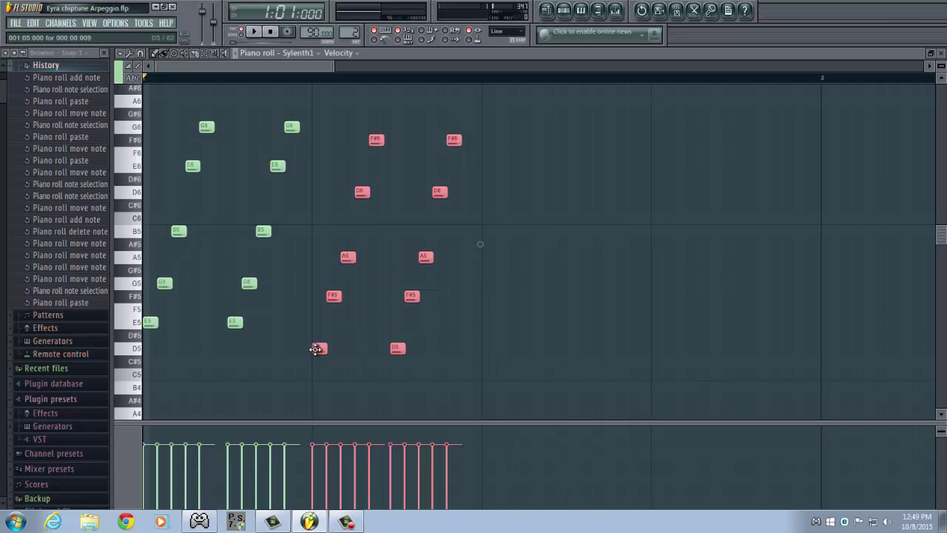
left_click_drag(318, 348, 486, 376)
key("space")
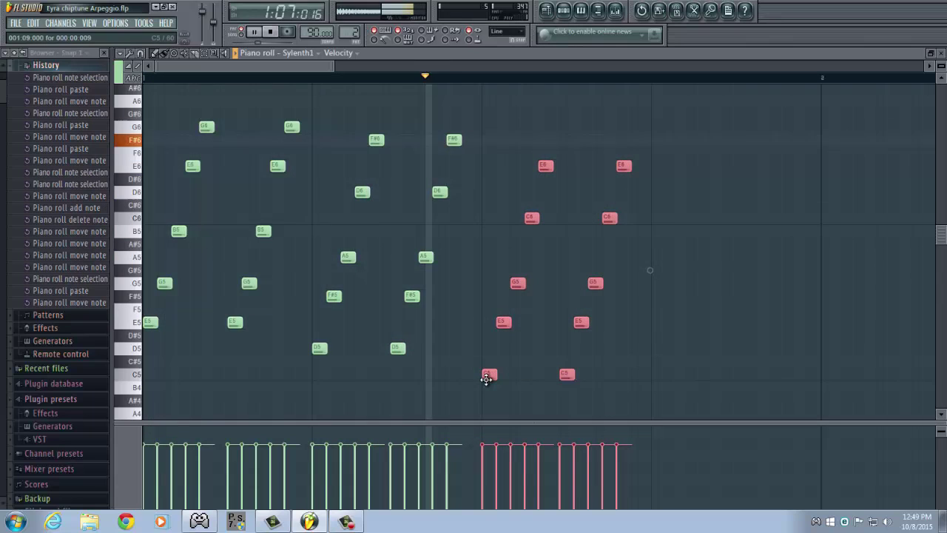
key("space")
scroll(275, 127, "down", 1)
left_click_drag(273, 109, 375, 377)
Step: Copy D major notes past the C major bar and reshape them into B4–D5–F#5–B5–D6
left_click(526, 76)
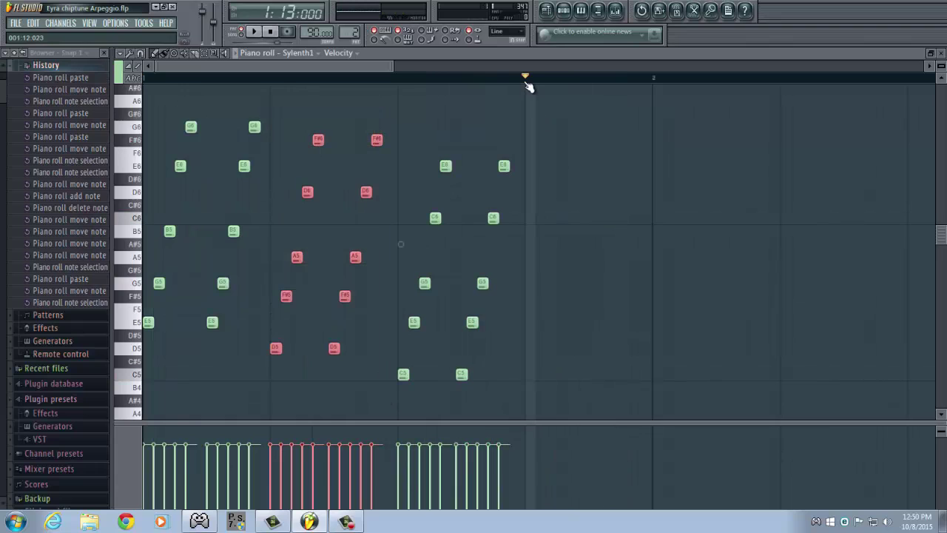
left_click_drag(366, 192, 620, 193)
right_click(633, 140)
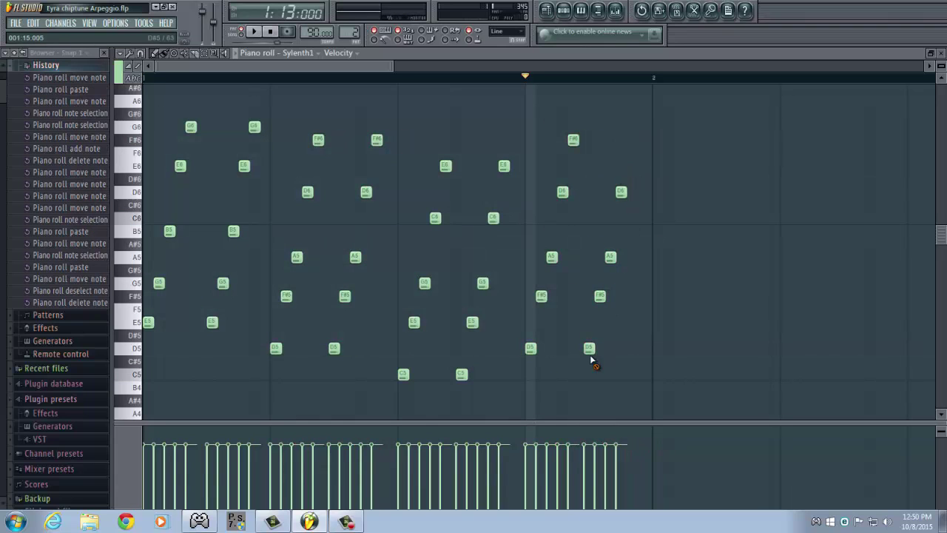
right_click(621, 191)
right_click(609, 256)
right_click(600, 295)
left_click_drag(531, 348, 530, 386)
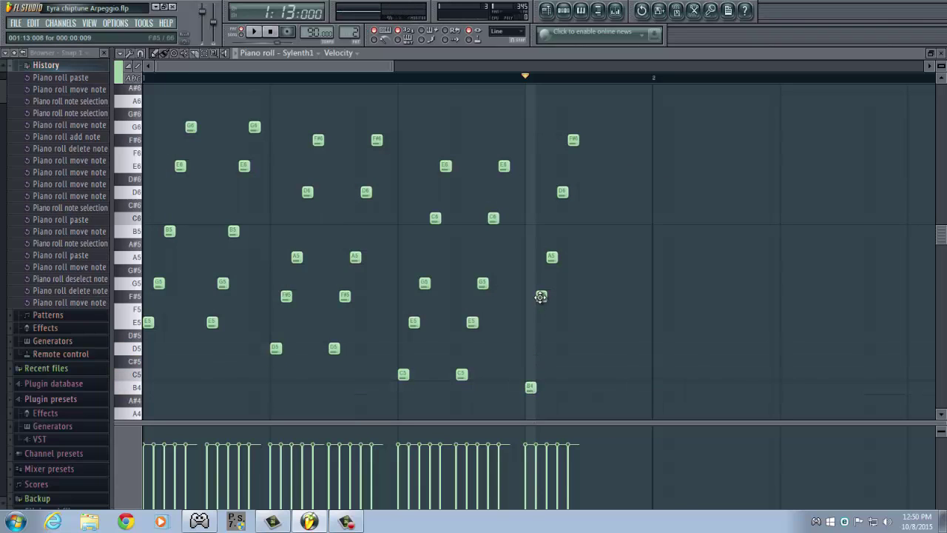
left_click_drag(540, 296, 541, 348)
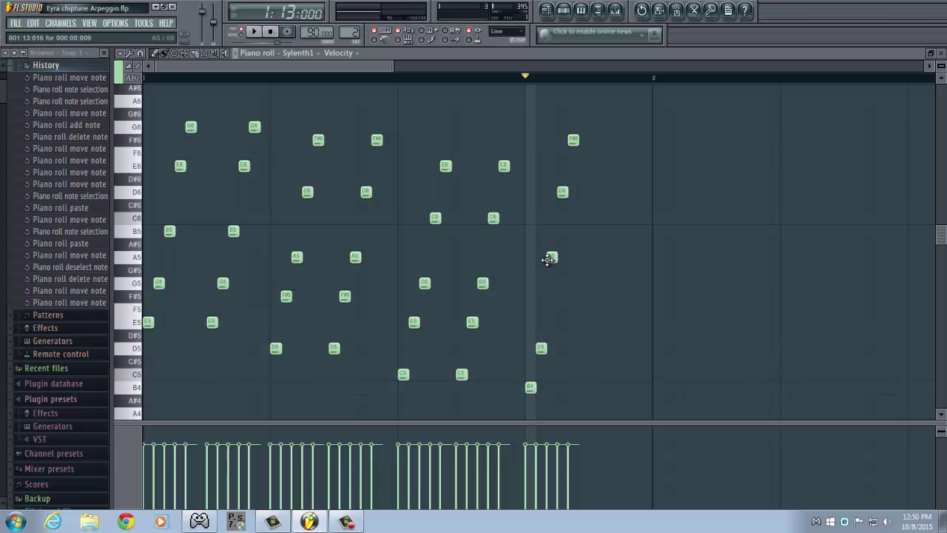
left_click_drag(550, 258, 546, 299)
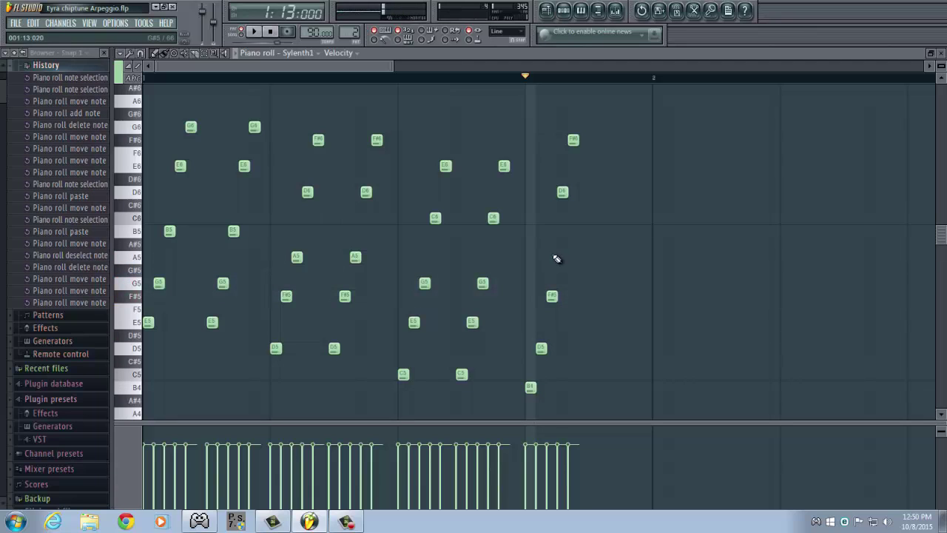
left_click_drag(561, 191, 560, 227)
left_click_drag(571, 139, 574, 196)
Step: Paste a copy of the five B minor notes and nudge it slightly later
left_click_drag(608, 162, 583, 389)
key("ctrl+v")
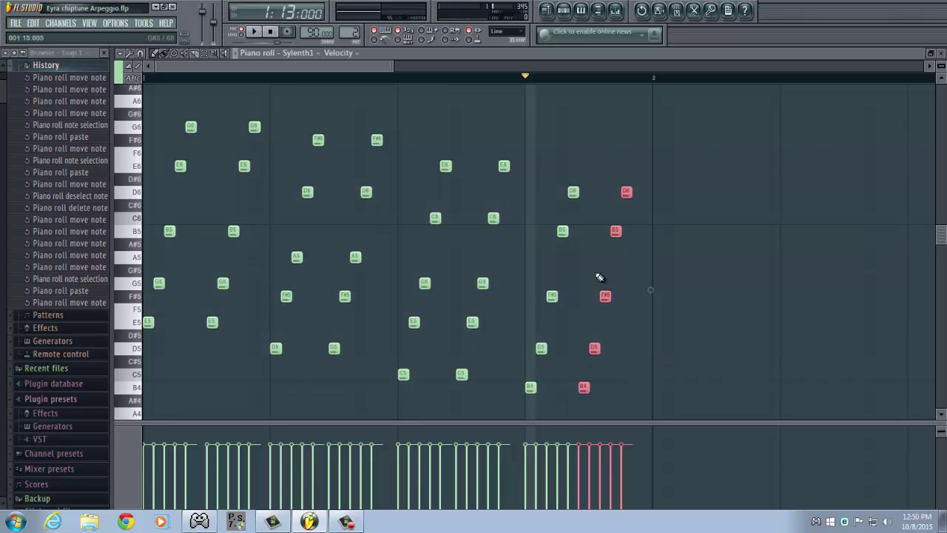
scroll(635, 353, "up", 3)
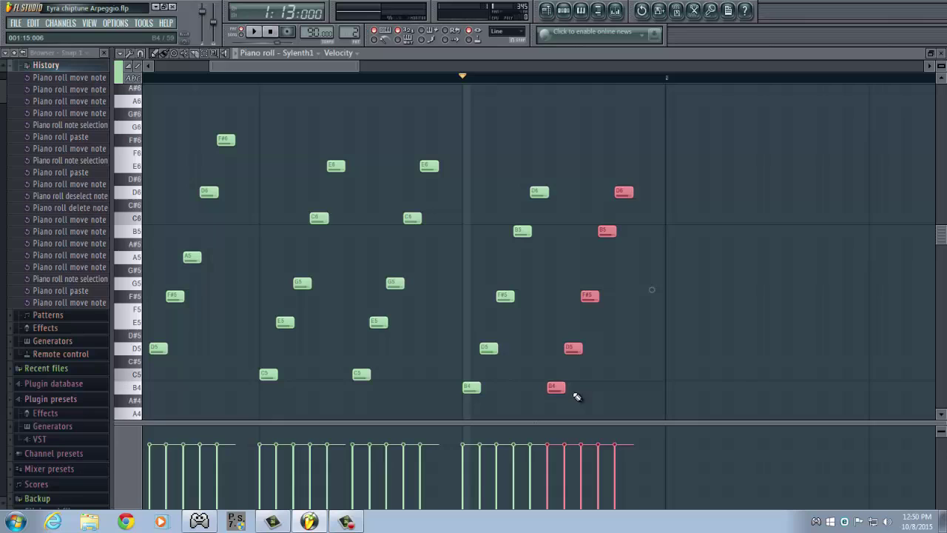
left_click_drag(568, 363, 563, 230)
Step: Rework the copied B minor group into a B5–F#5–D5–F#5–B5 turnaround
left_click(565, 220)
right_click(574, 231)
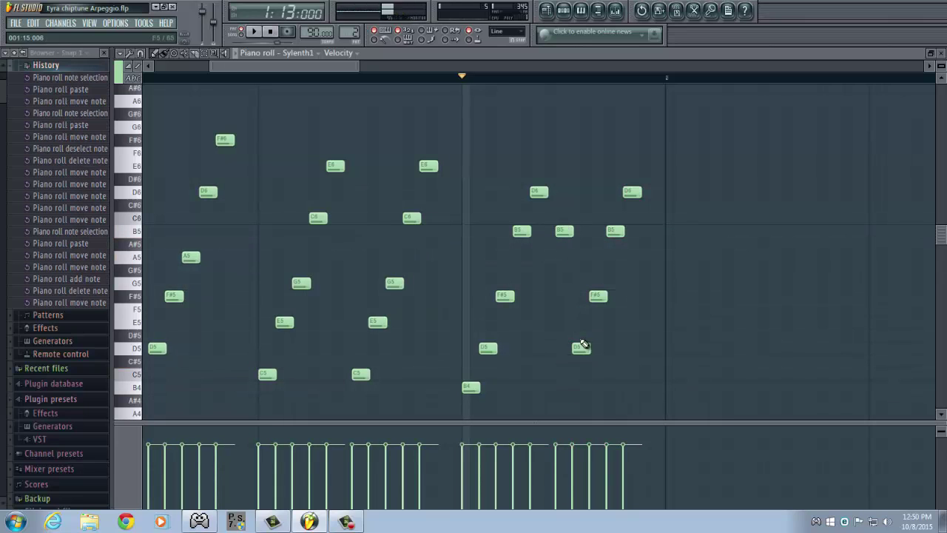
mouse_move(581, 347)
left_mouse_down()
mouse_move(584, 296)
mouse_move(594, 358)
left_mouse_up()
left_click_drag(615, 230, 614, 296)
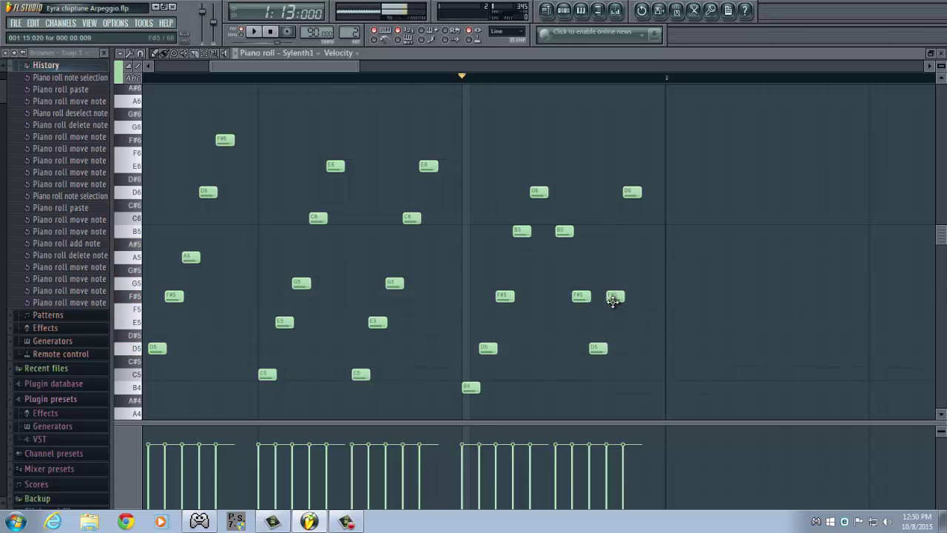
left_click_drag(628, 191, 629, 230)
Step: Play back the full E minor, D major, C major, B minor progression, zoomed out
key("space")
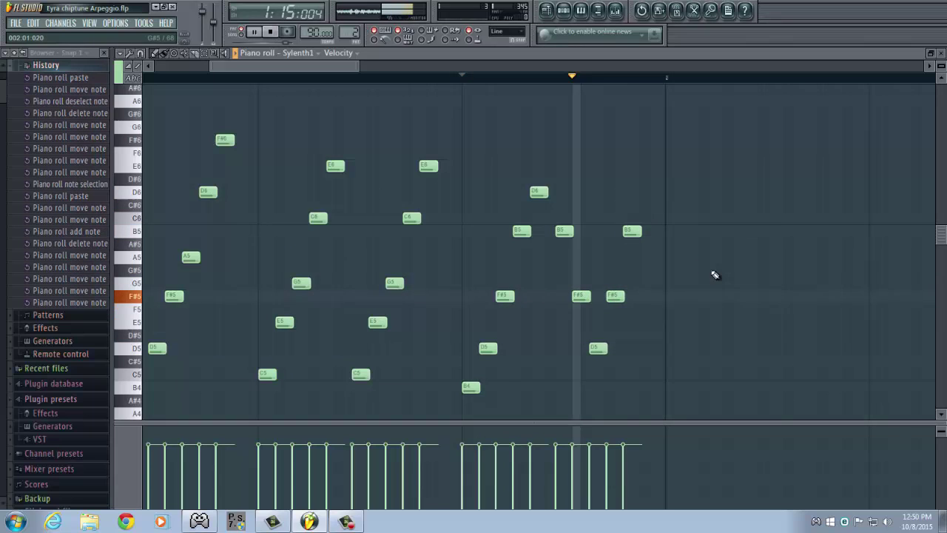
key("Page_Down")
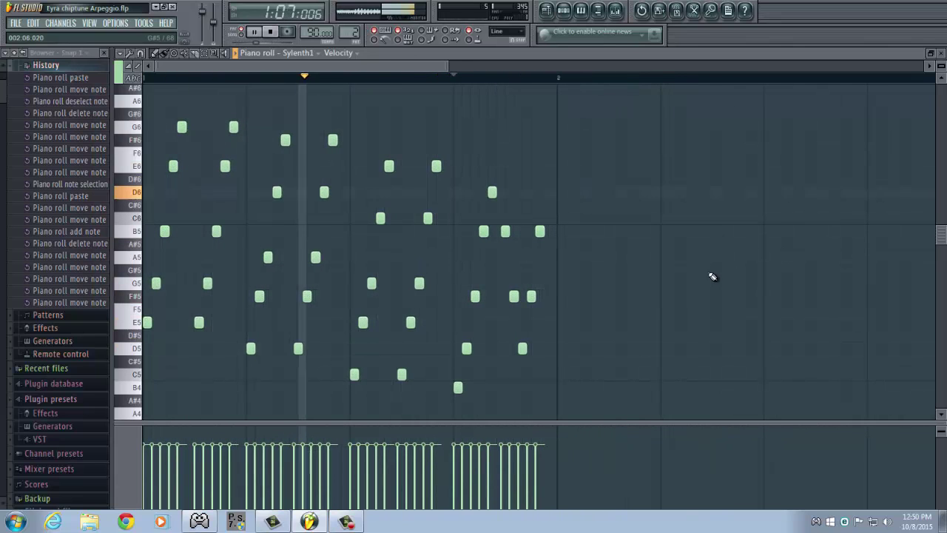
key("space")
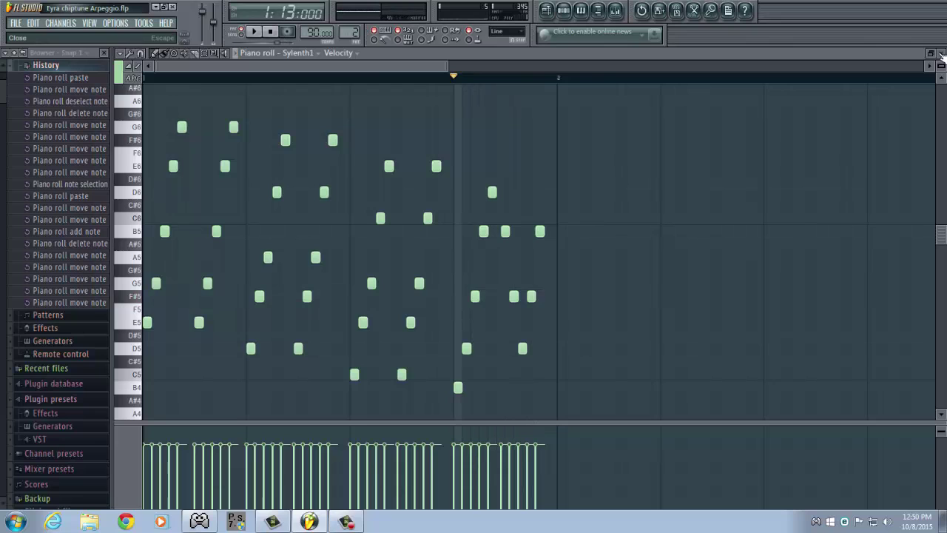
Step: With the piano roll closed and playback running, switch Sylenth1's oscillator wave from sine to triangle
left_click(941, 55)
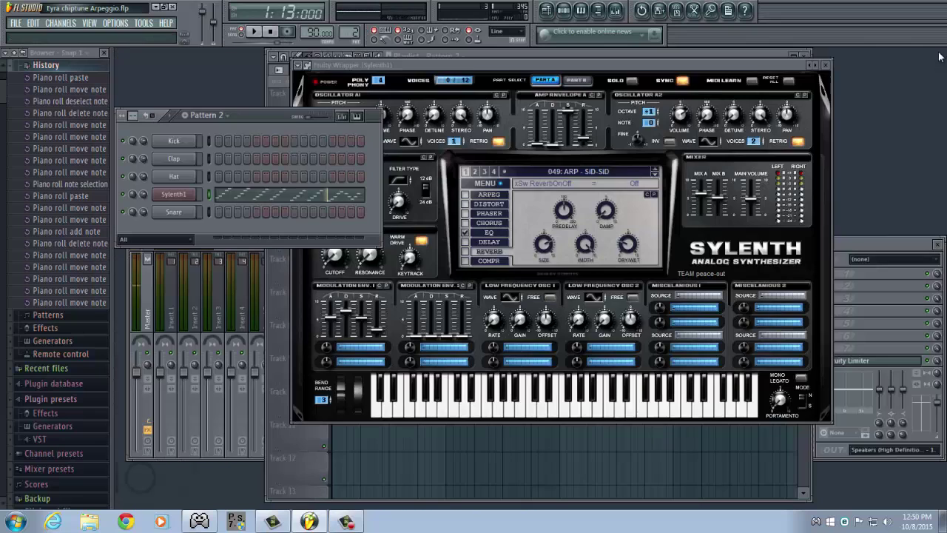
left_click(523, 67)
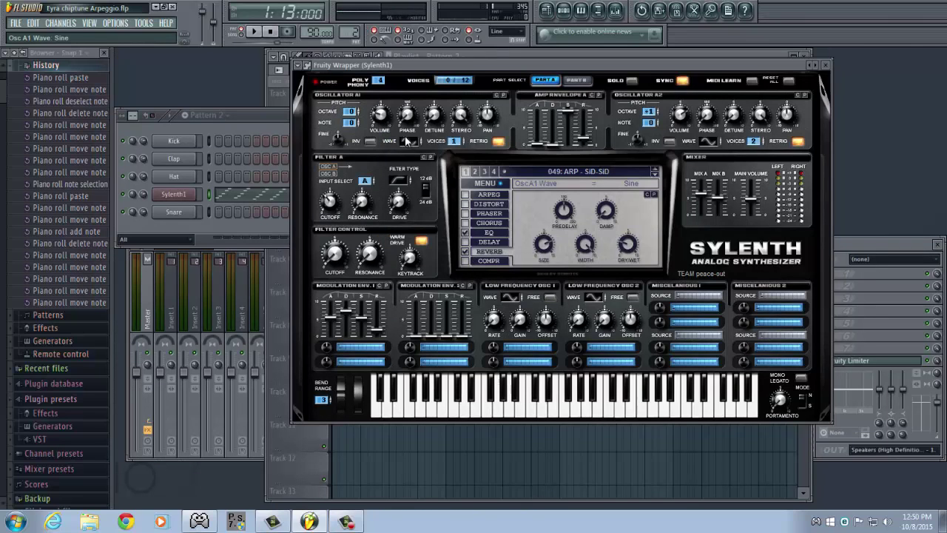
key("space")
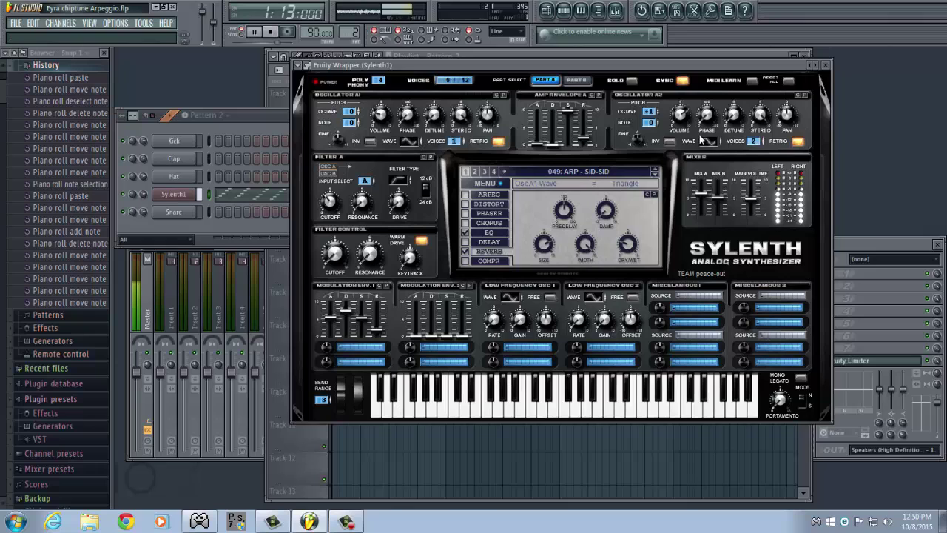
left_click_drag(715, 131, 717, 119)
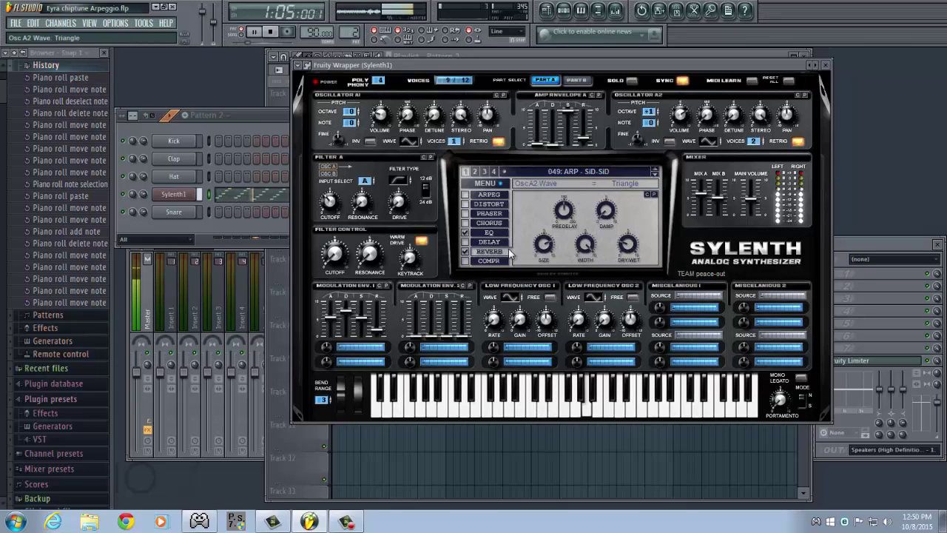
Step: Raise the Sylenth1 reverb dry/wet to 69.05 %, restarting playback to judge it
left_click_drag(640, 246, 632, 243)
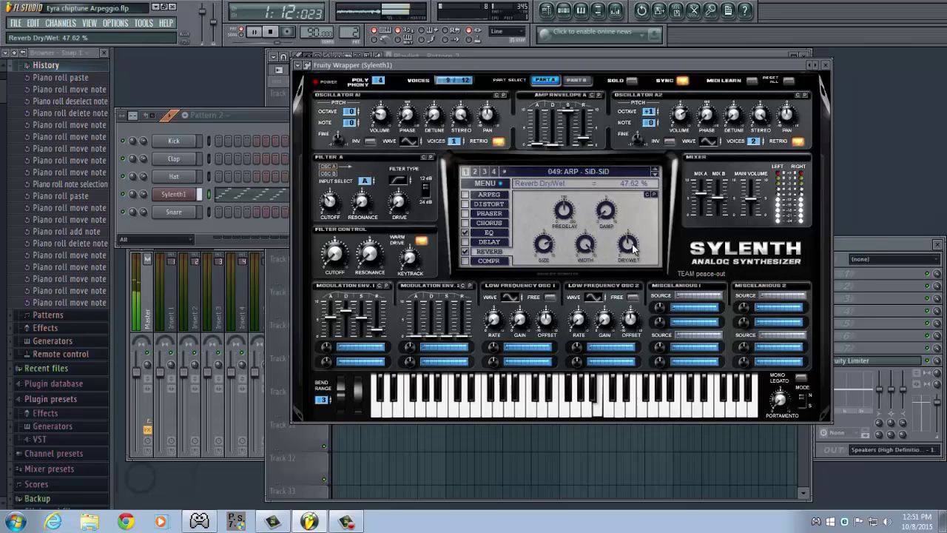
key("space")
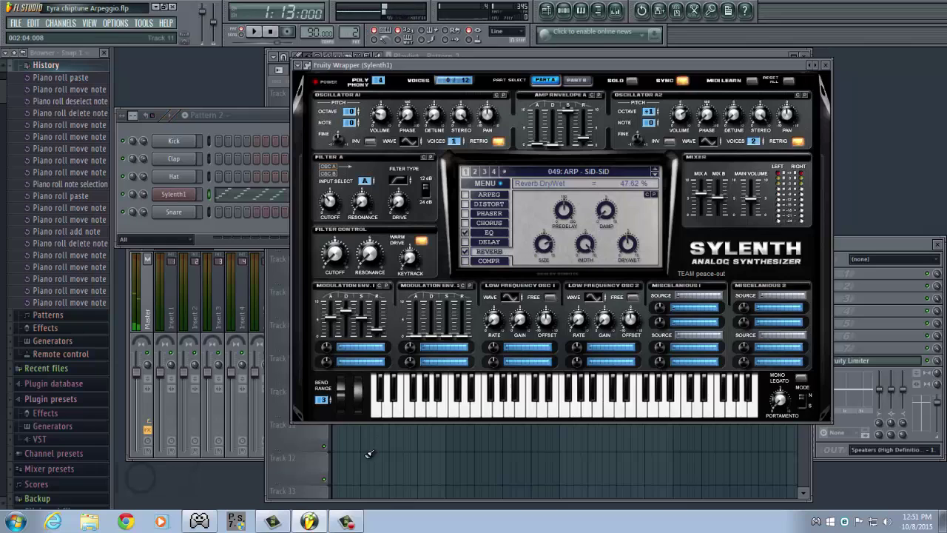
key("space")
mouse_move(633, 248)
left_mouse_down()
mouse_move(642, 191)
mouse_move(632, 250)
left_mouse_up()
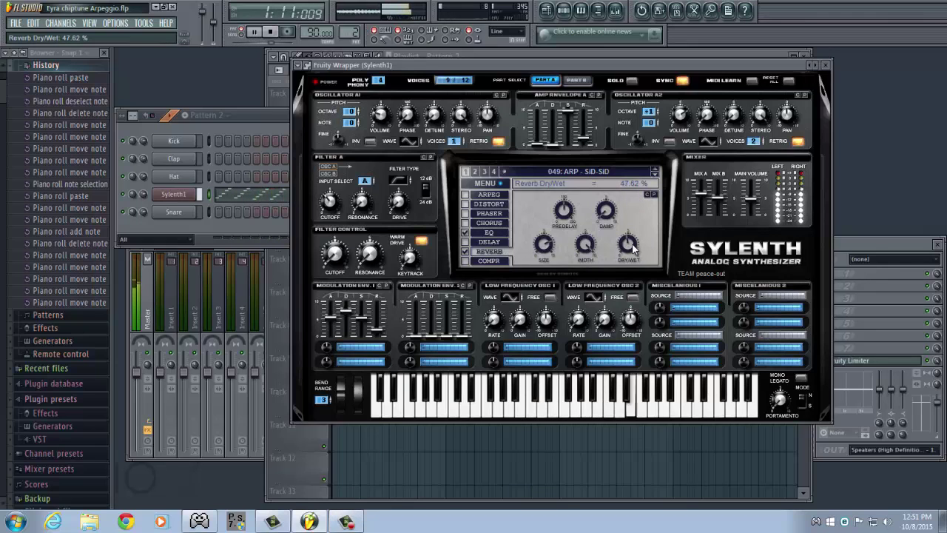